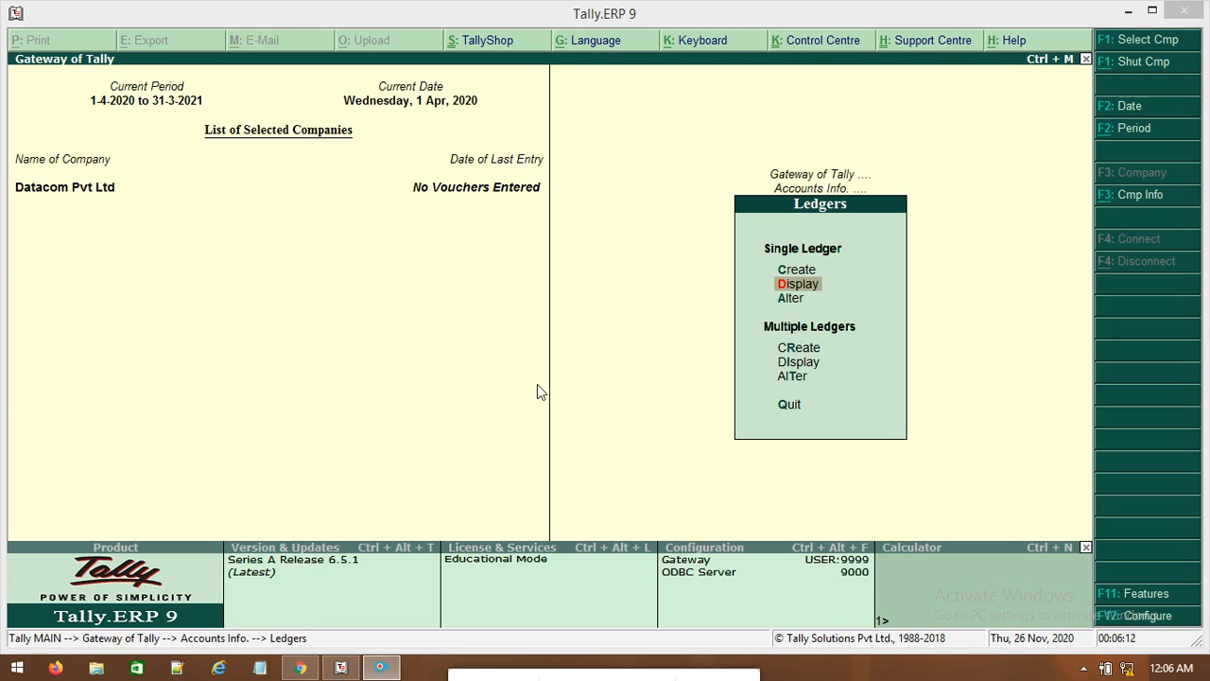
# - Shut the open Datacom Pvt Ltd company and go back to the Company Info. menu
pyautogui.click(594, 344)
pyautogui.hotkey('alt', 'F1')
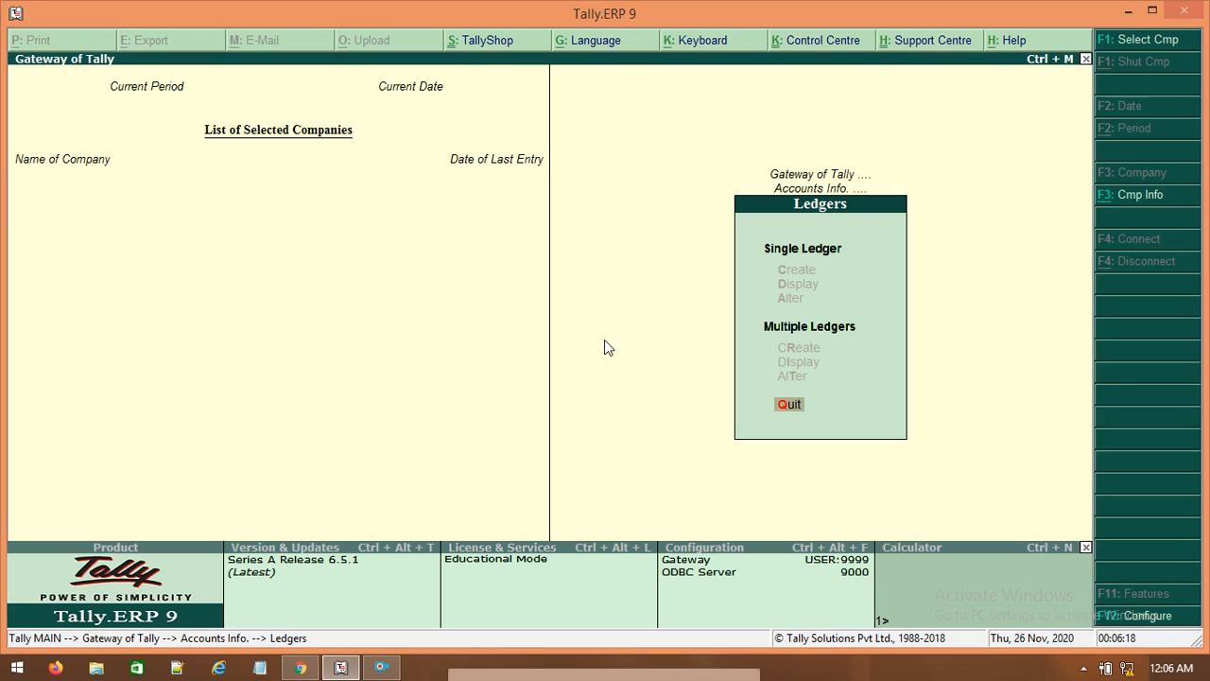
pyautogui.press('Escape')
pyautogui.press('Escape')
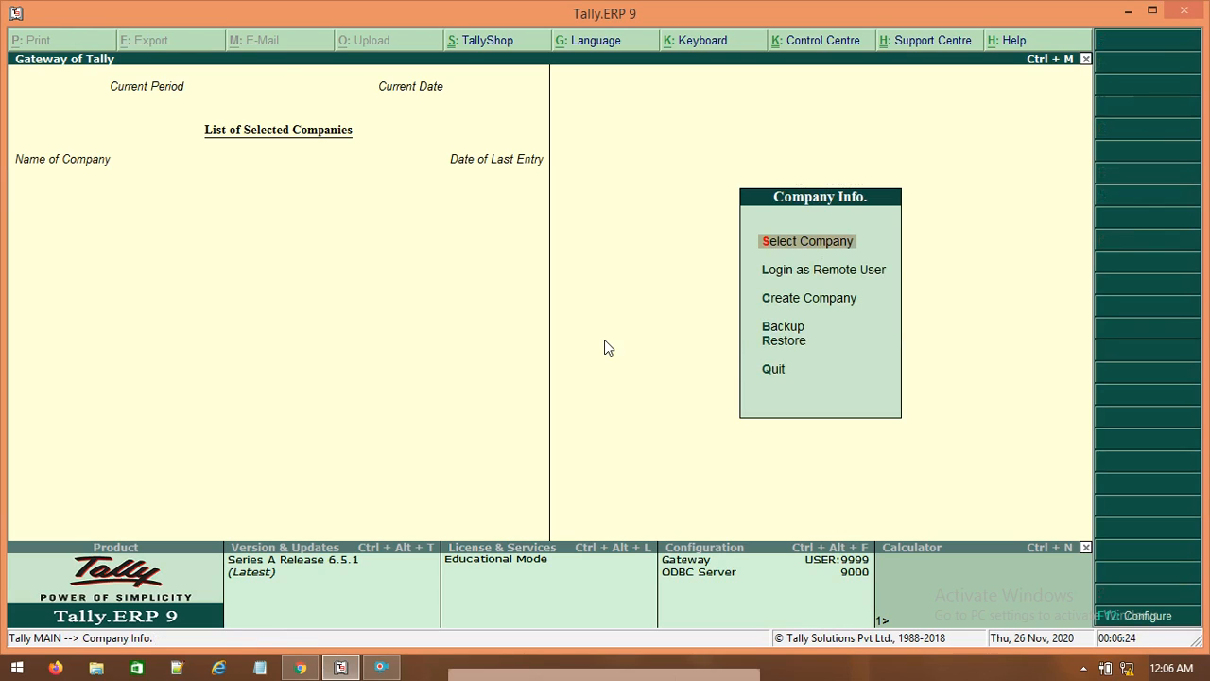
# - Select and load the Datacom Pvt Ltd company with the period 1-Apr-2020 to 31-Mar-2021
pyautogui.press('Return')
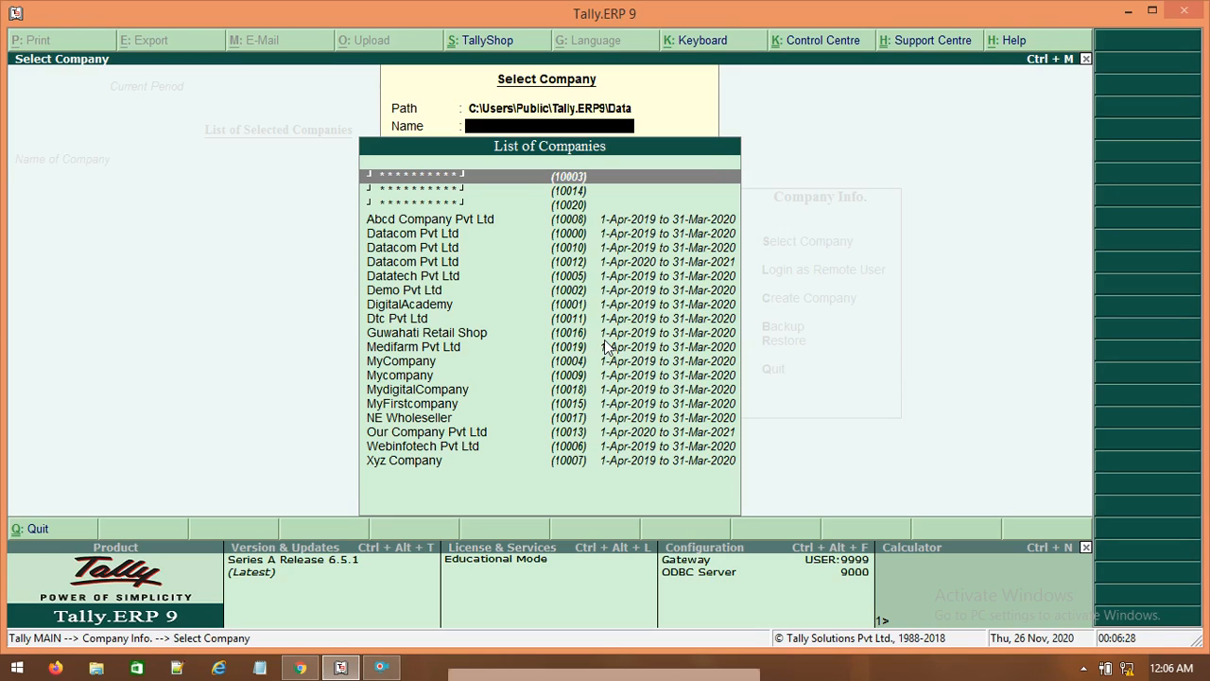
pyautogui.press('Down')
pyautogui.press('Down')
pyautogui.press('Down')
pyautogui.press('Down')
pyautogui.press('Down')
pyautogui.press('Down')
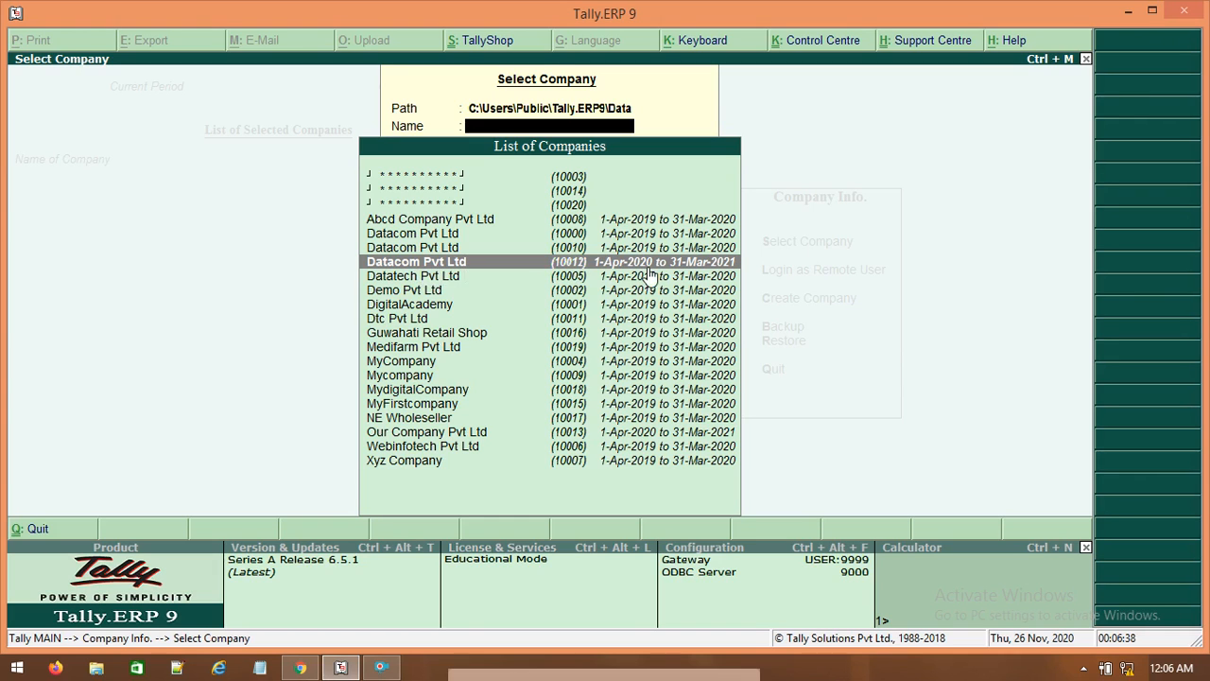
pyautogui.press('Return')
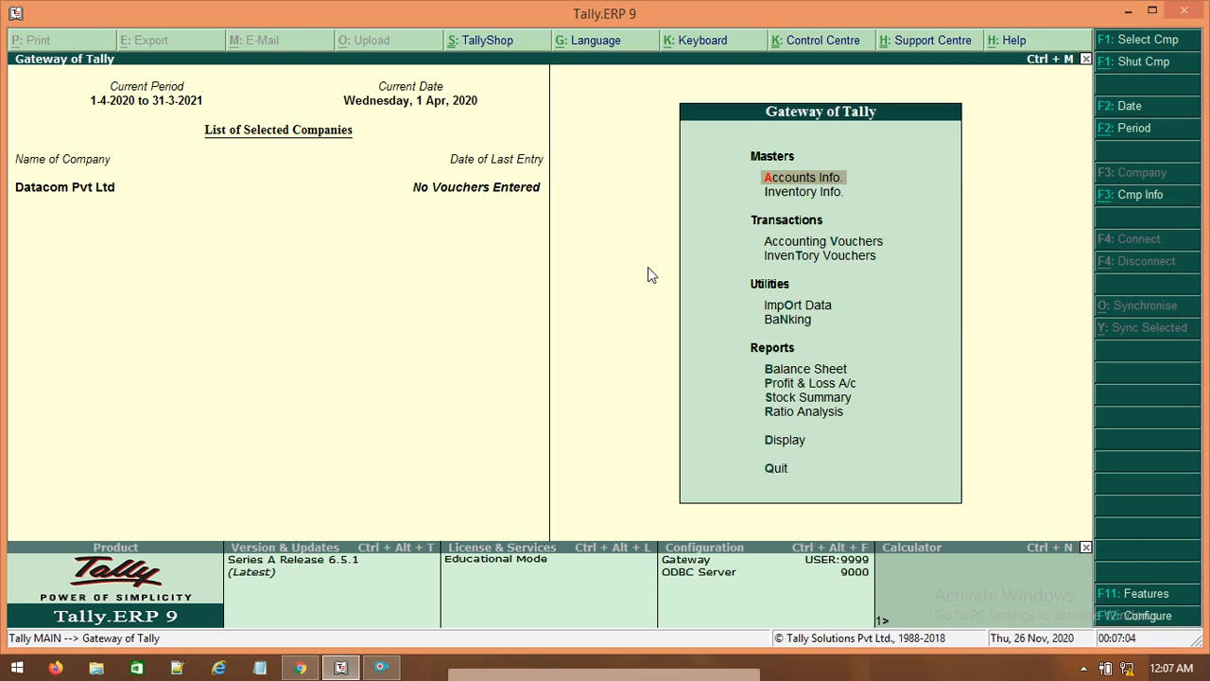
# - Open the single-ledger display list from Accounts Info., look through the company's ledgers, and close the list
pyautogui.press('Return')
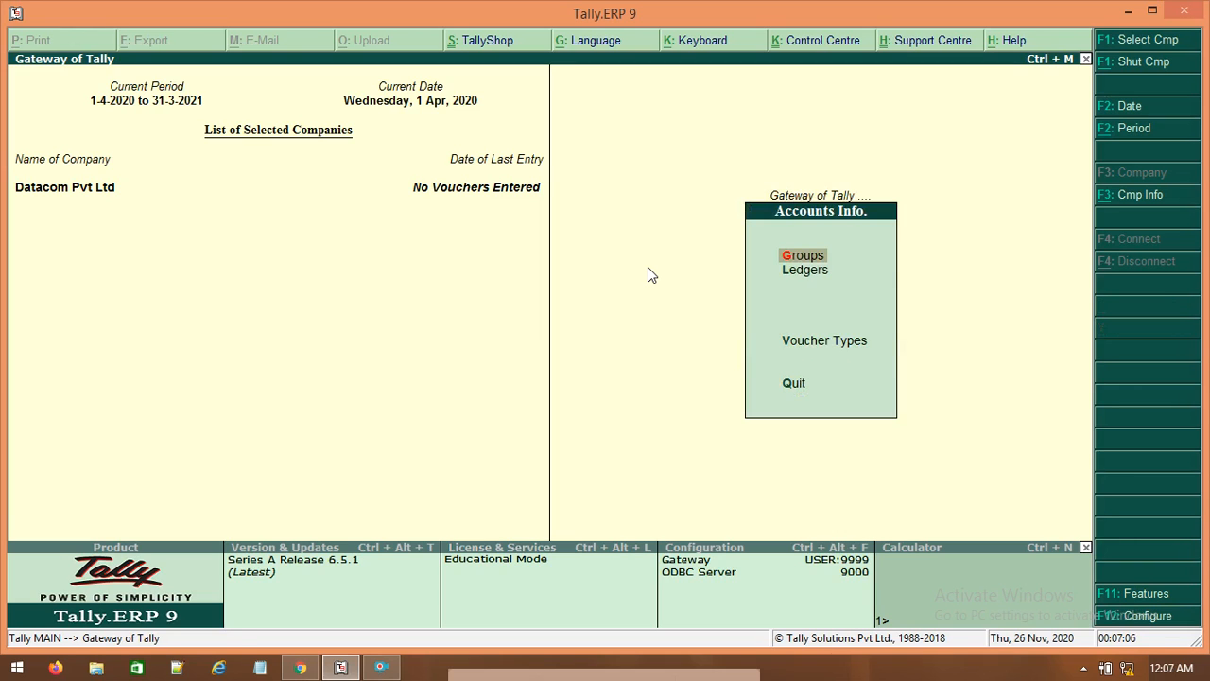
pyautogui.press('Down')
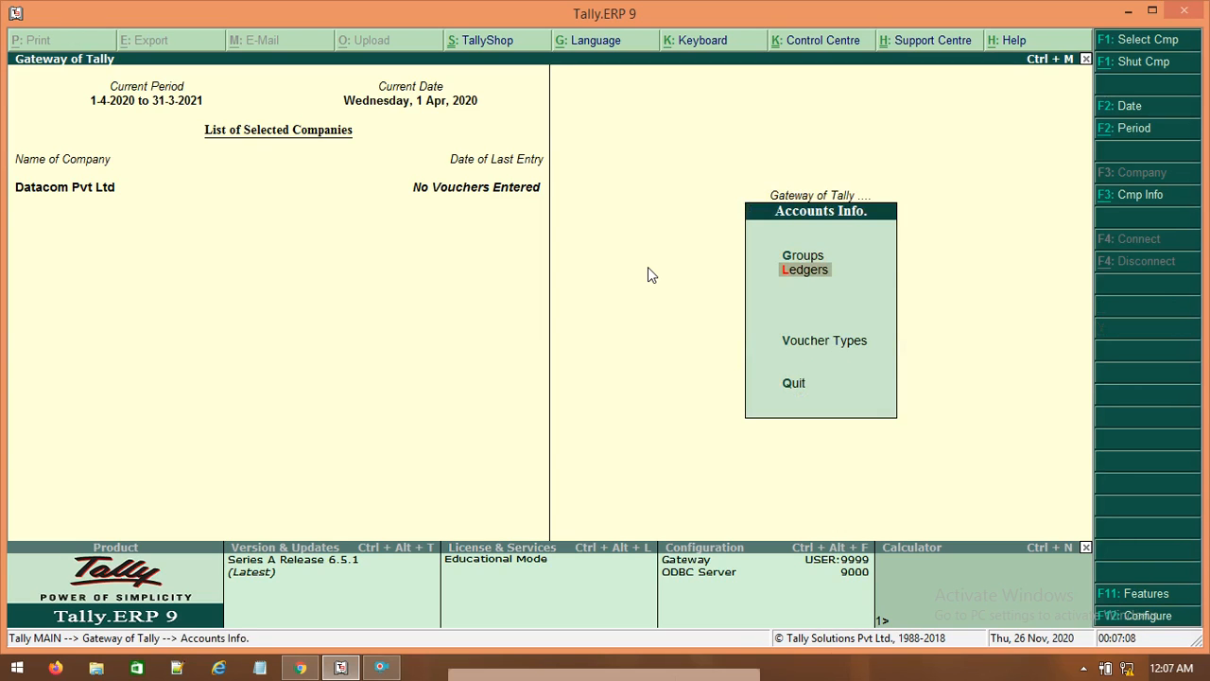
pyautogui.press('Return')
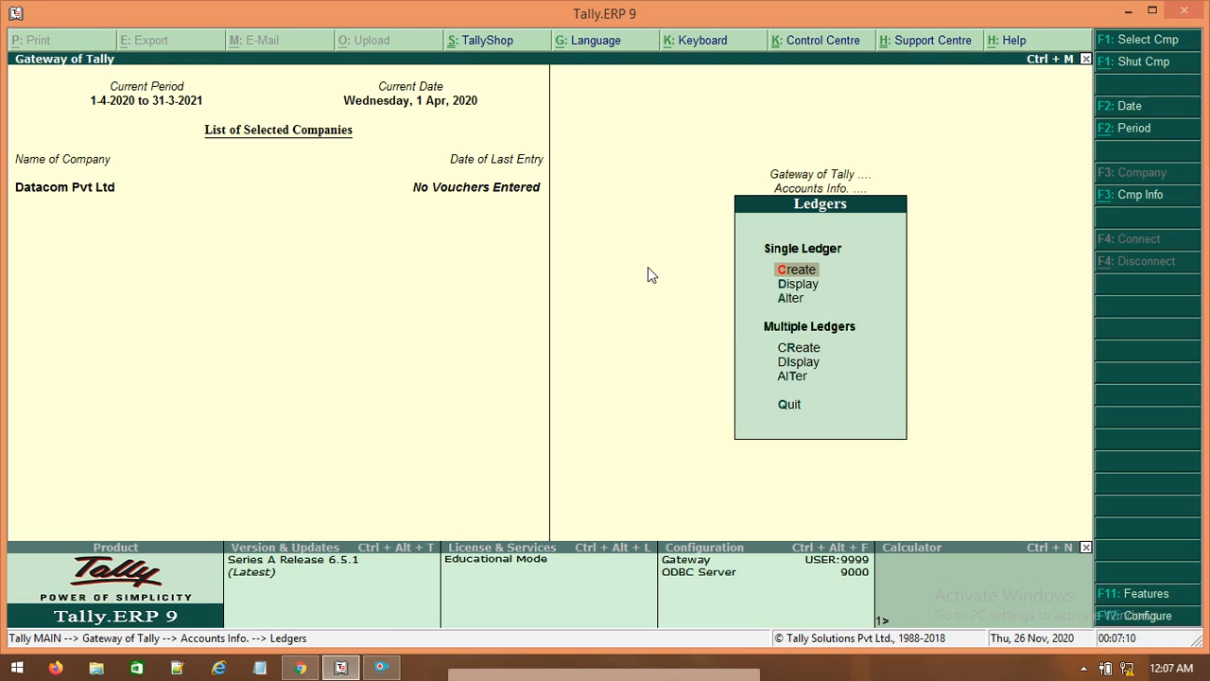
pyautogui.press('Down')
pyautogui.press('Return')
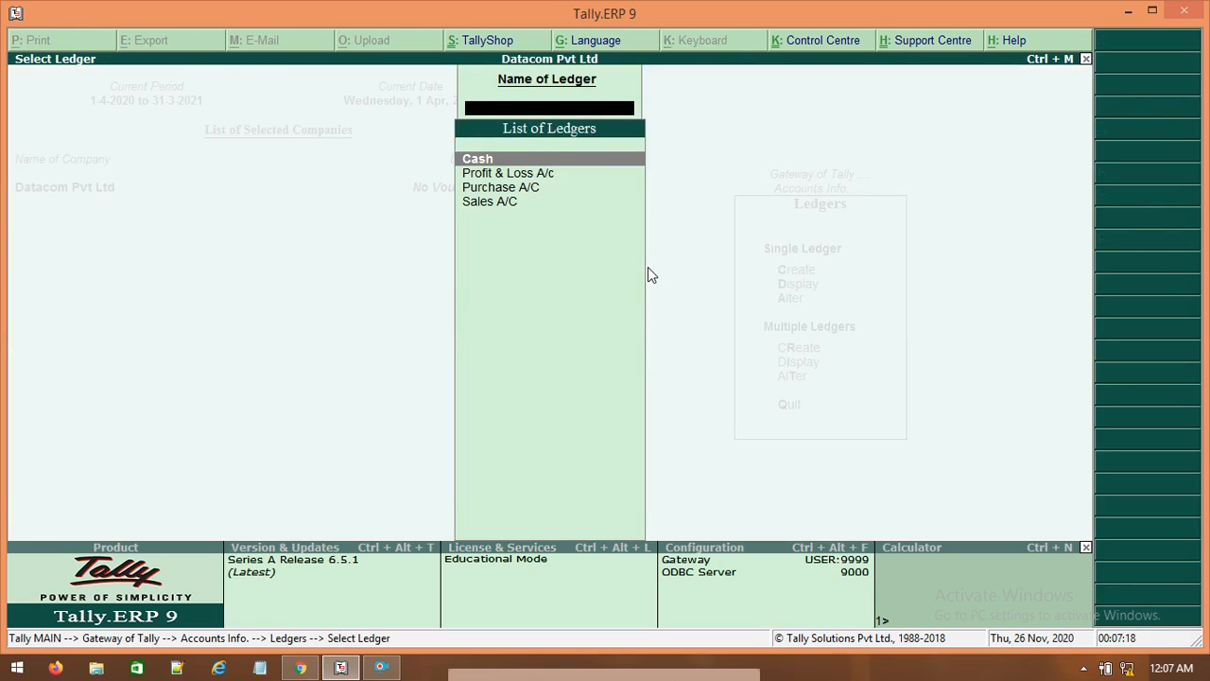
pyautogui.press('Down')
pyautogui.press('Up')
pyautogui.press('Down')
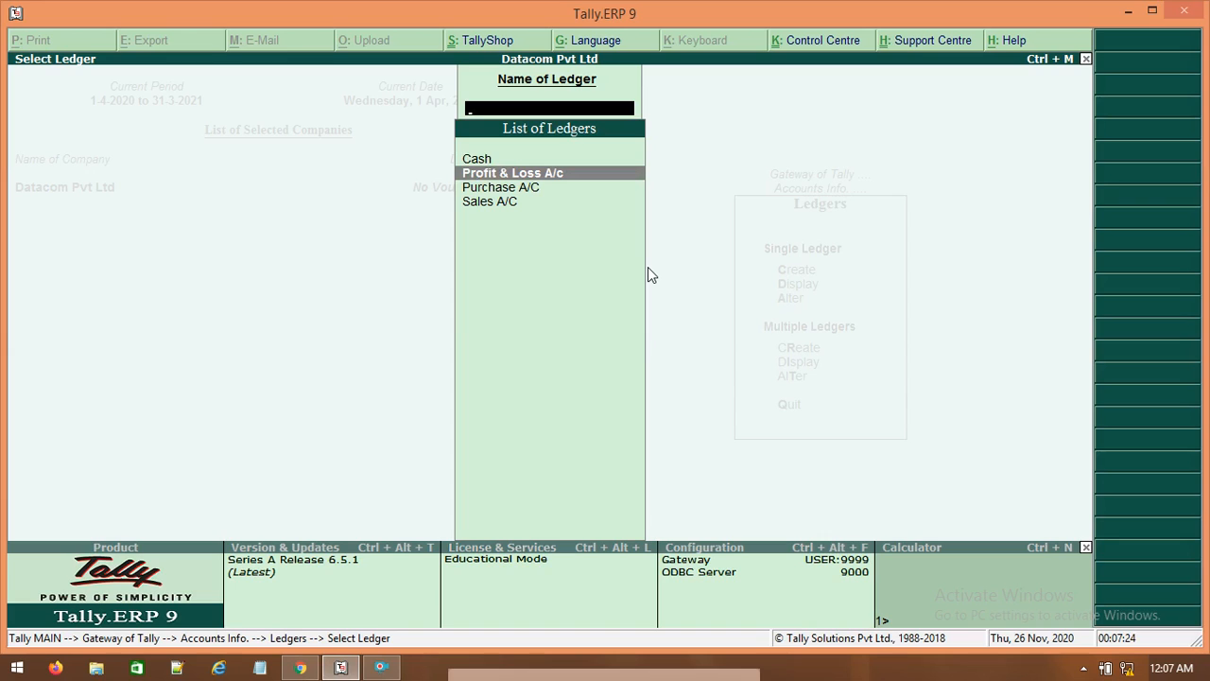
pyautogui.press('Down')
pyautogui.press('Down')
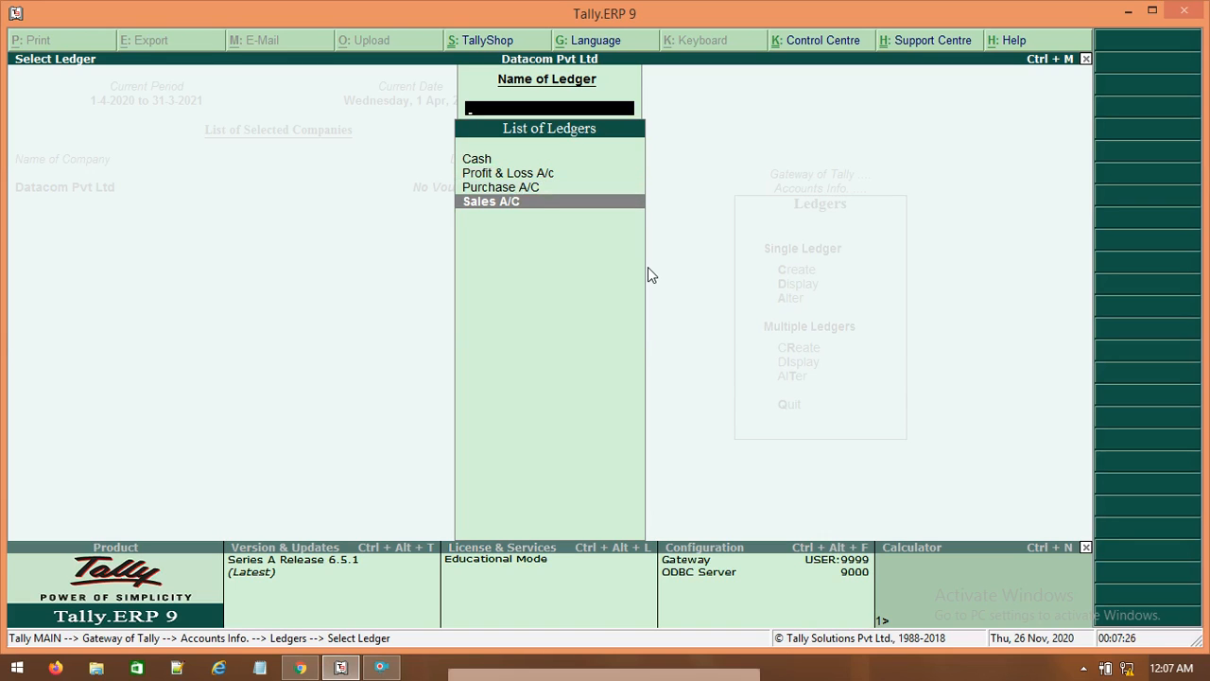
pyautogui.press('Up')
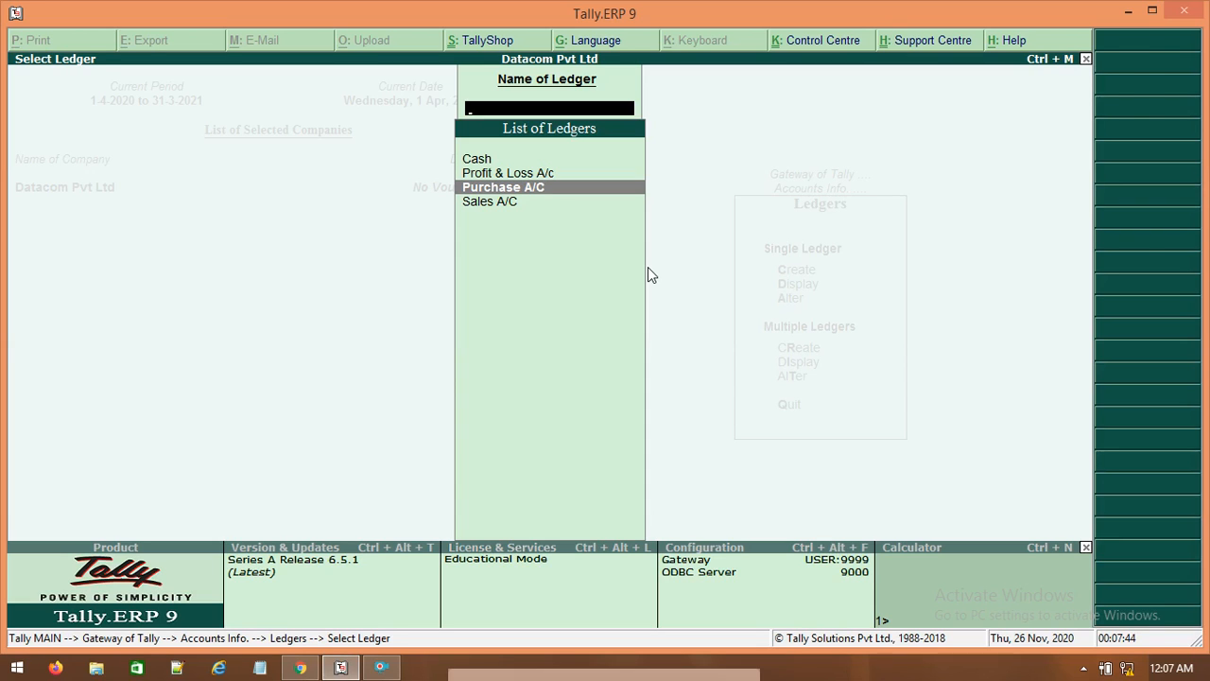
pyautogui.press('Escape')
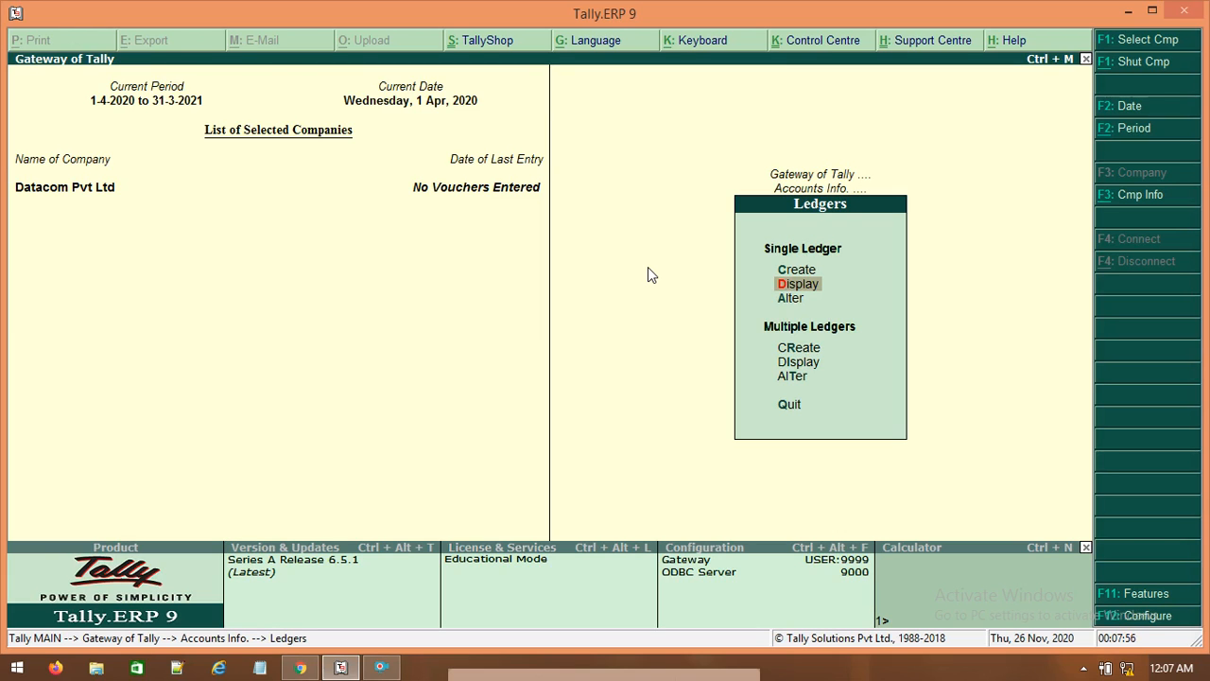
# - Bring up the Company Info. options and open Backup, with D:\backup as the destination
pyautogui.hotkey('alt', 'F3')
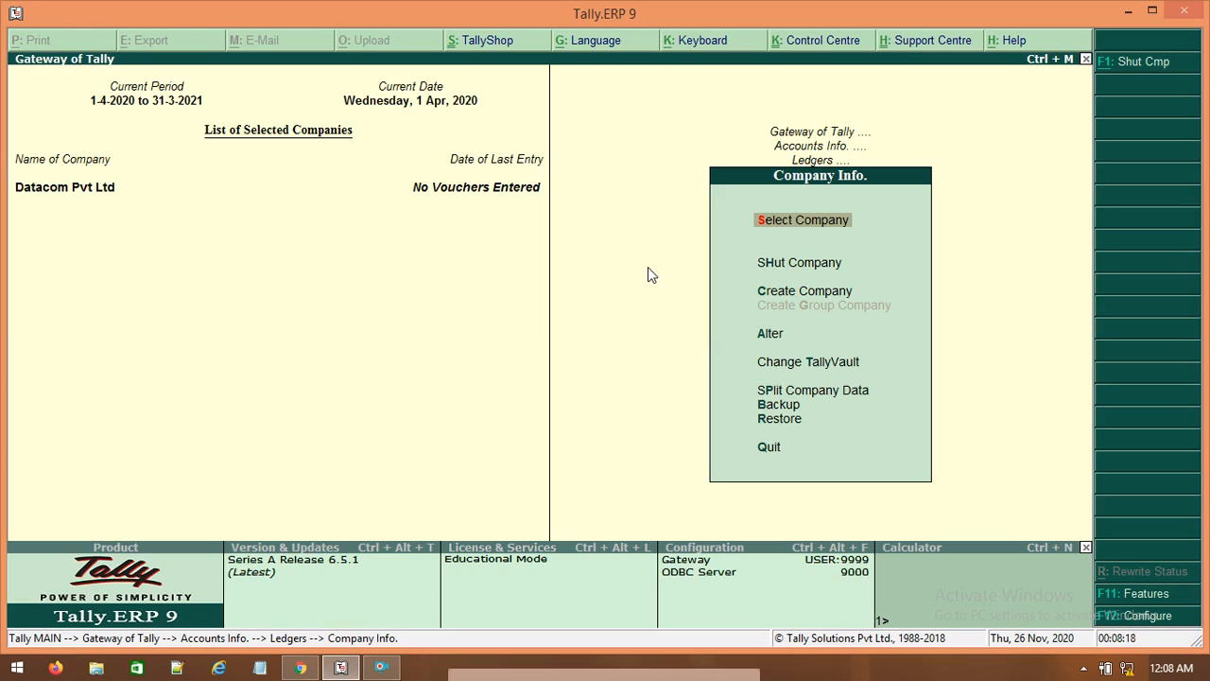
pyautogui.press('Down')
pyautogui.press('Down')
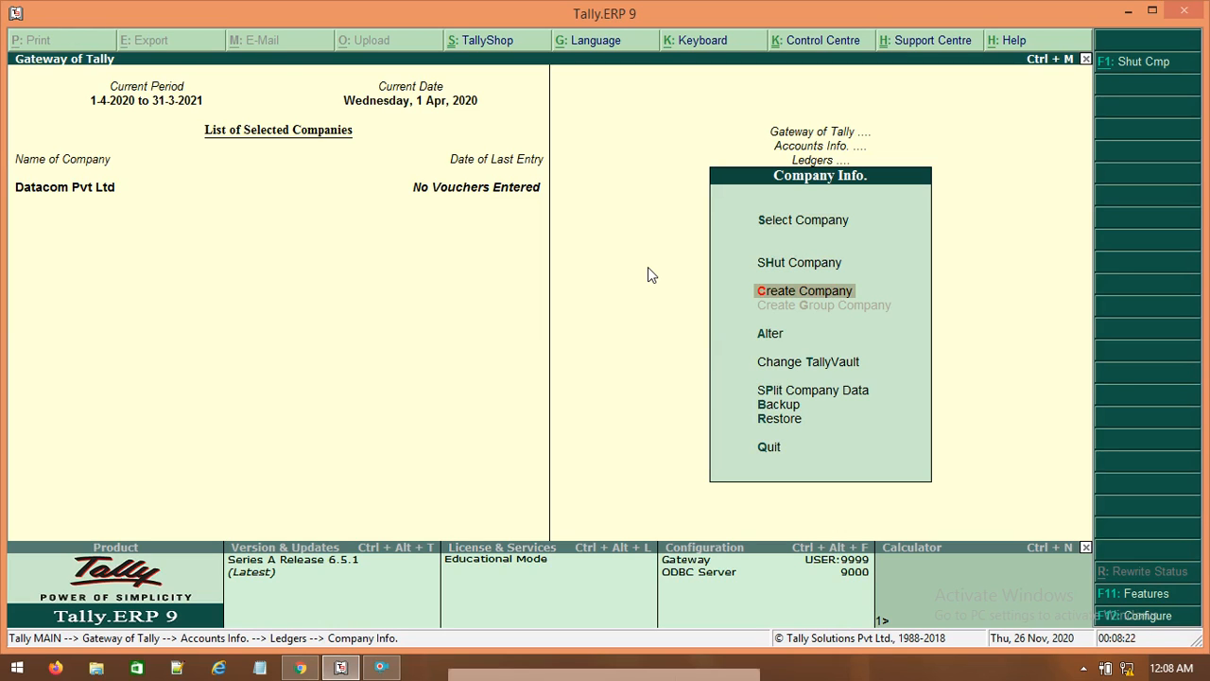
pyautogui.press('Down')
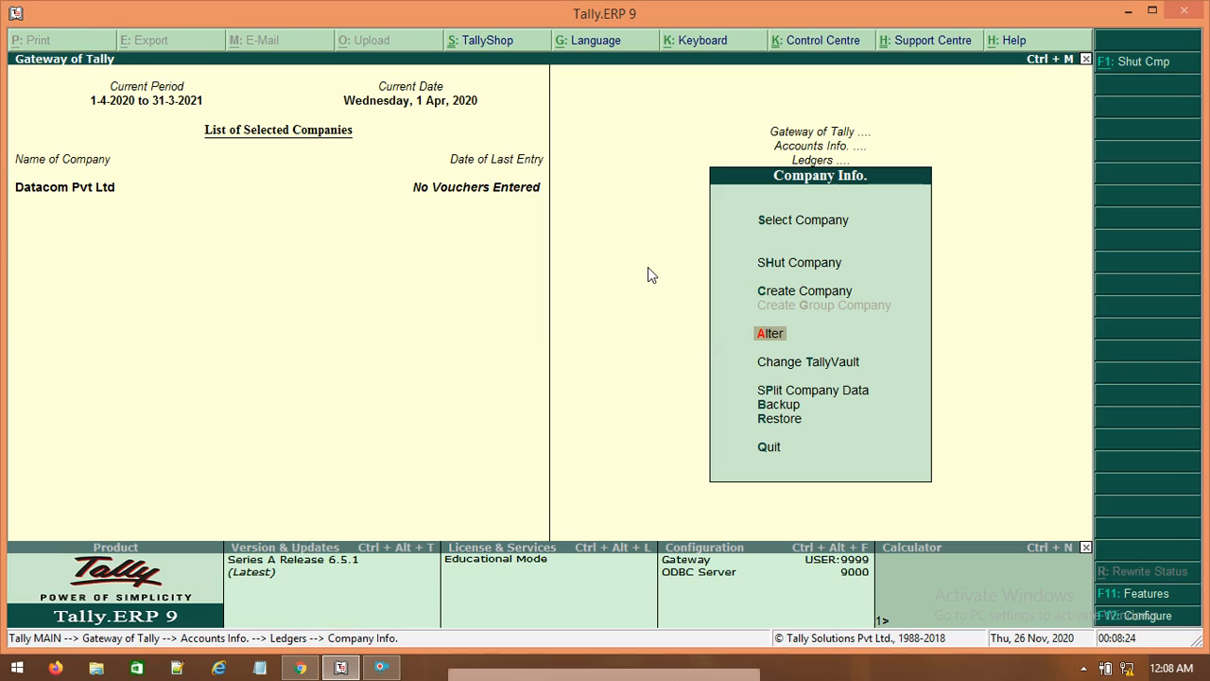
pyautogui.press('Down')
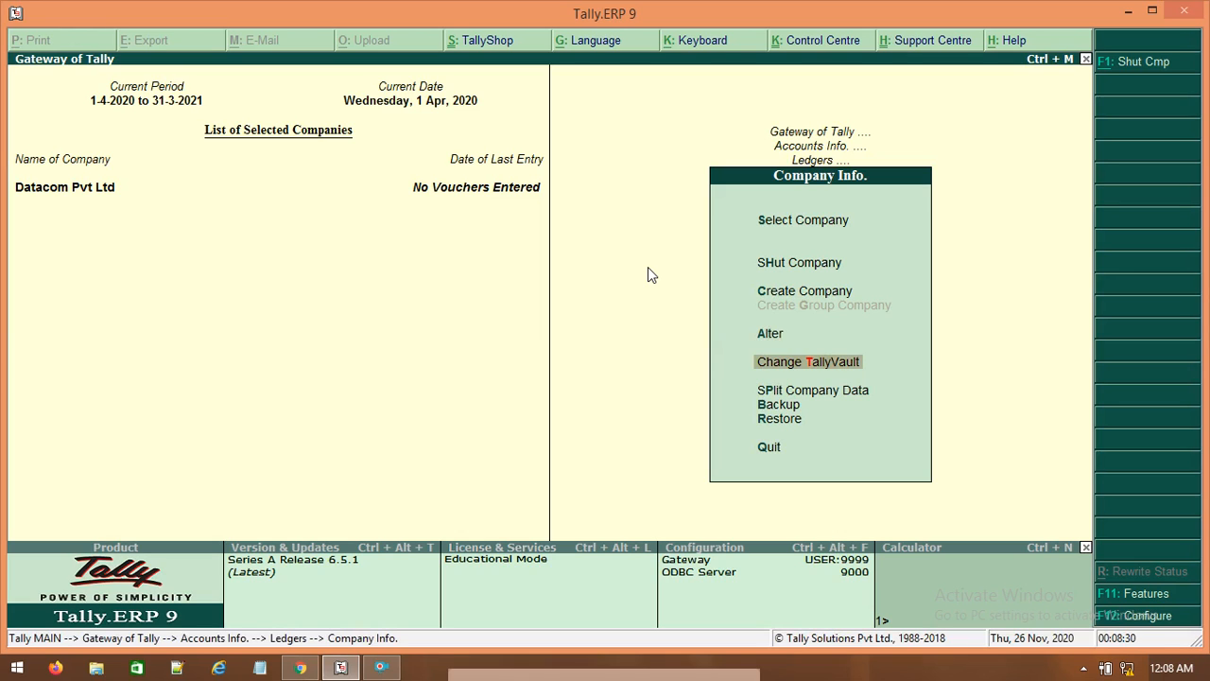
pyautogui.press('Down')
pyautogui.press('Down')
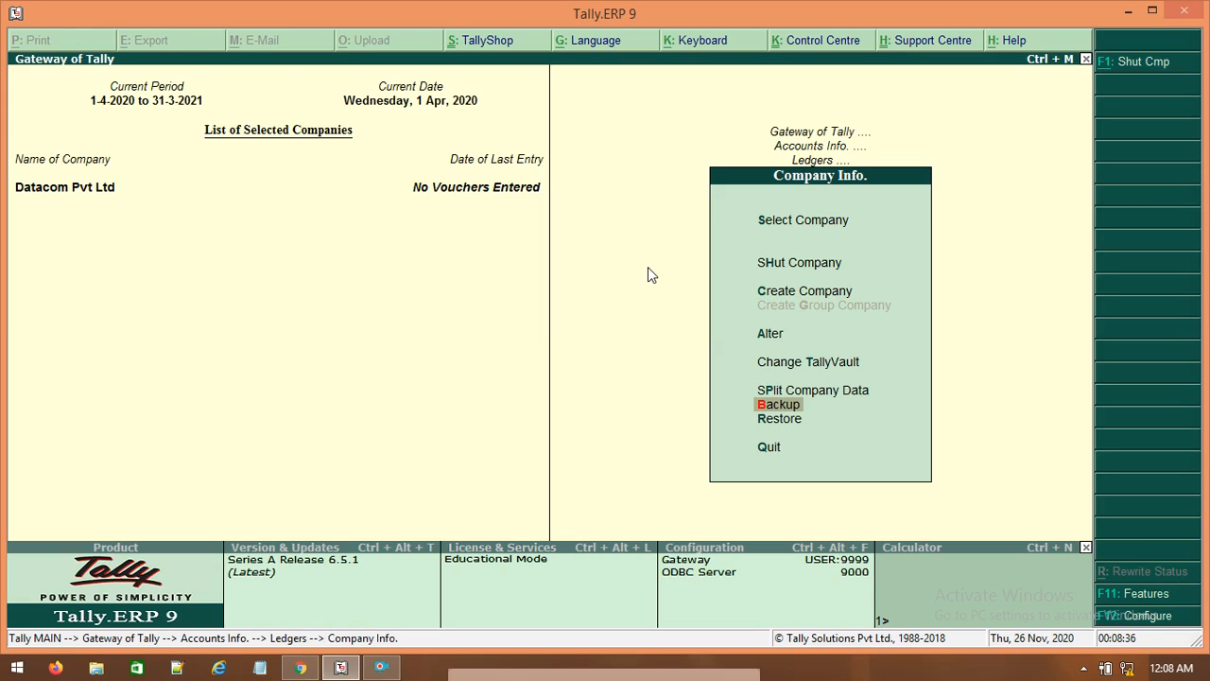
pyautogui.press('Down')
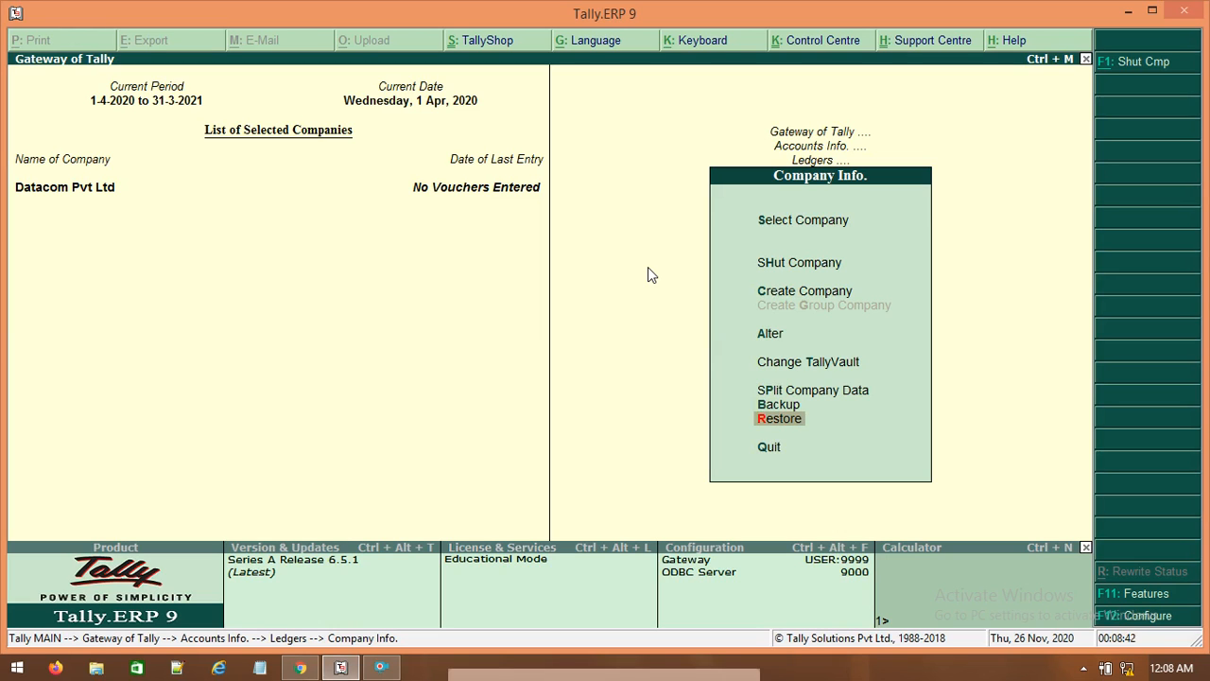
pyautogui.press('Up')
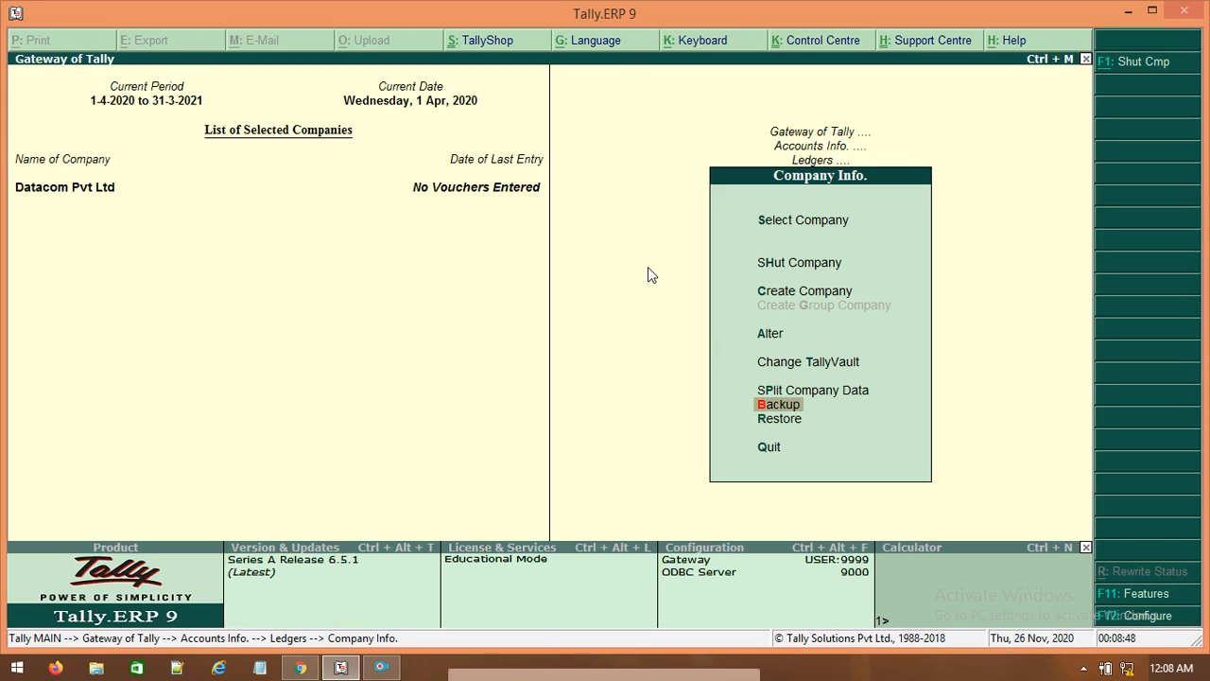
pyautogui.press('Return')
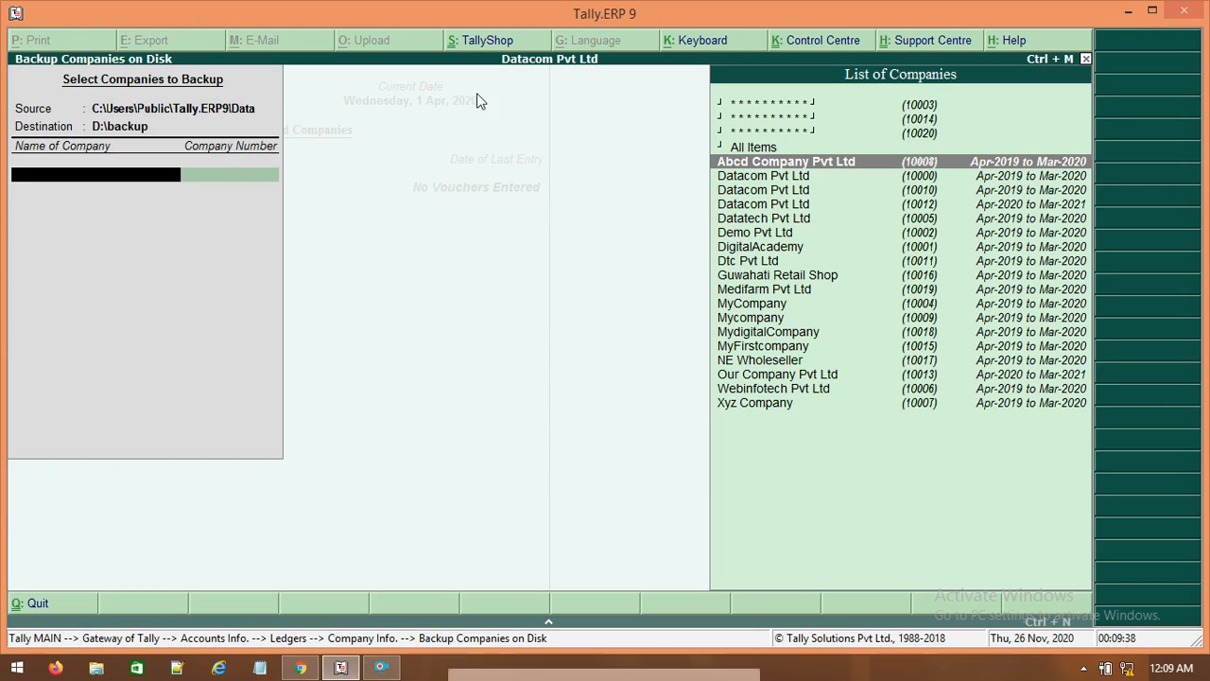
# - Minimize Tally and browse in File Explorer to C:\Users\Public\Tally.ERP9\Data\10012 to examine the company's data files
pyautogui.click(1128, 13)
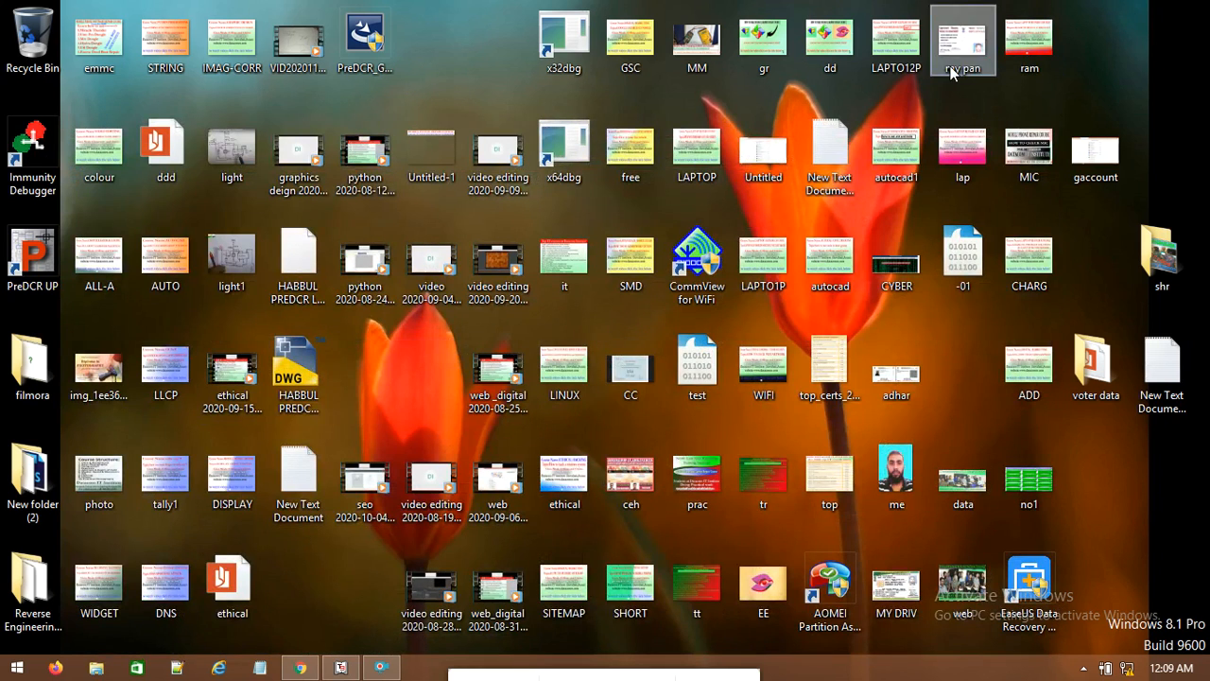
pyautogui.press('super+e')
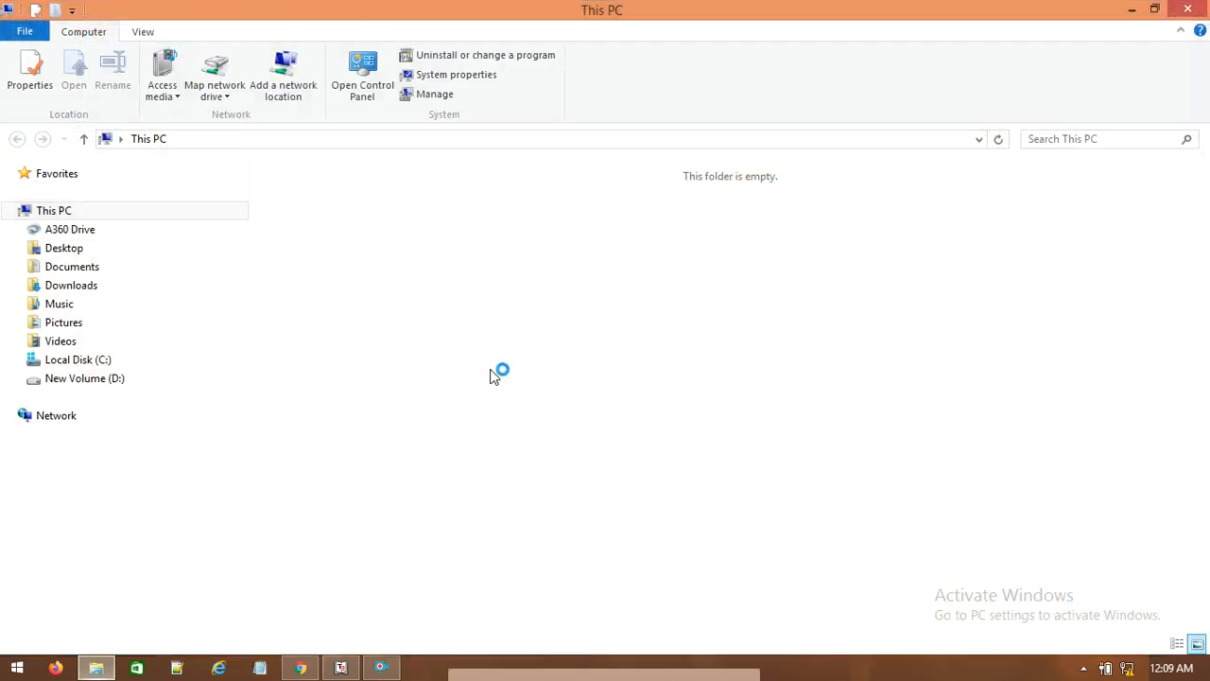
pyautogui.doubleClick(404, 368)
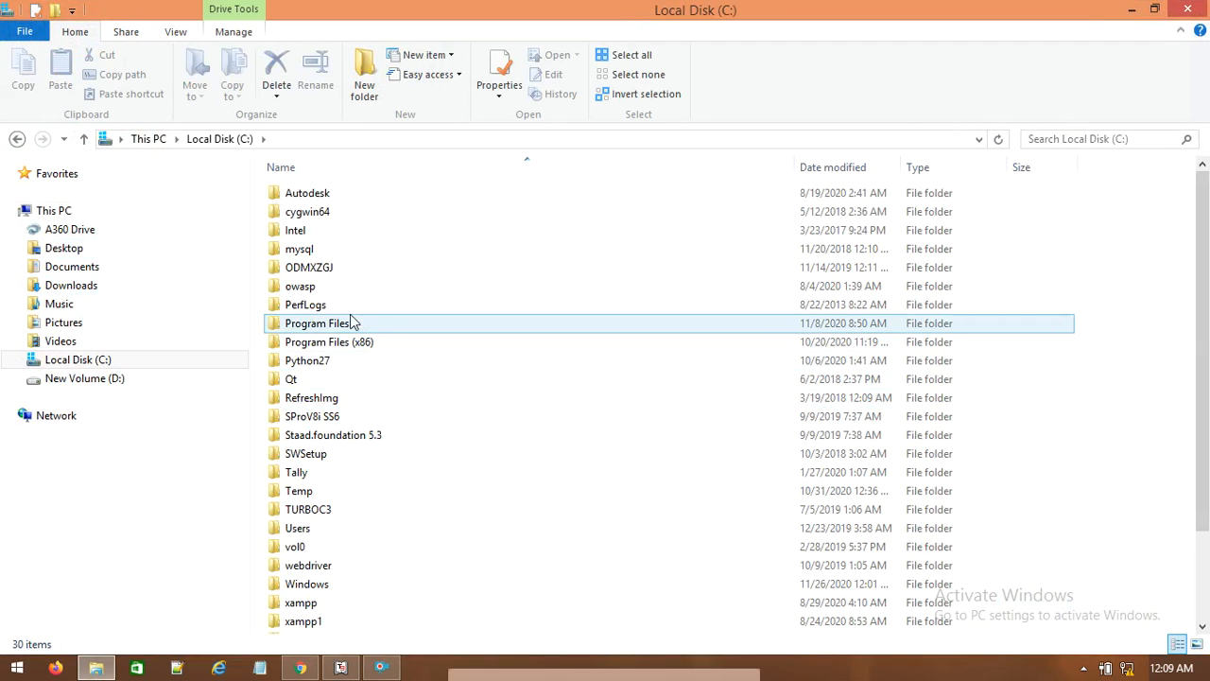
pyautogui.click(330, 400)
pyautogui.press('u')
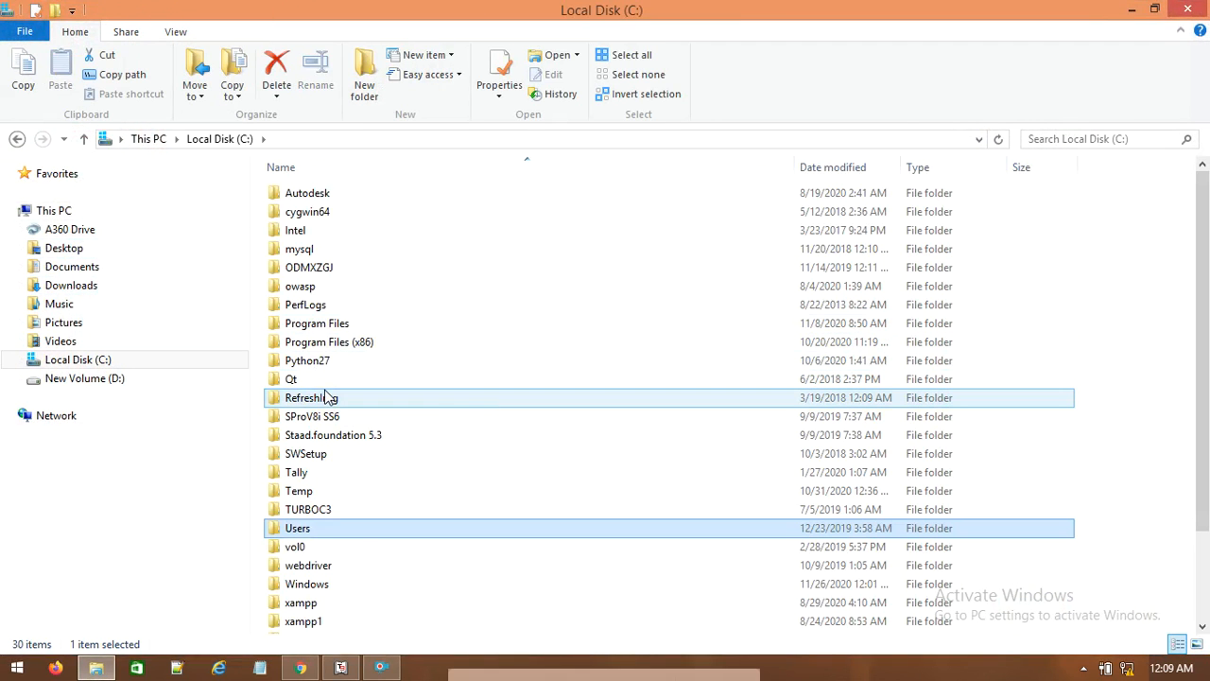
pyautogui.doubleClick(356, 527)
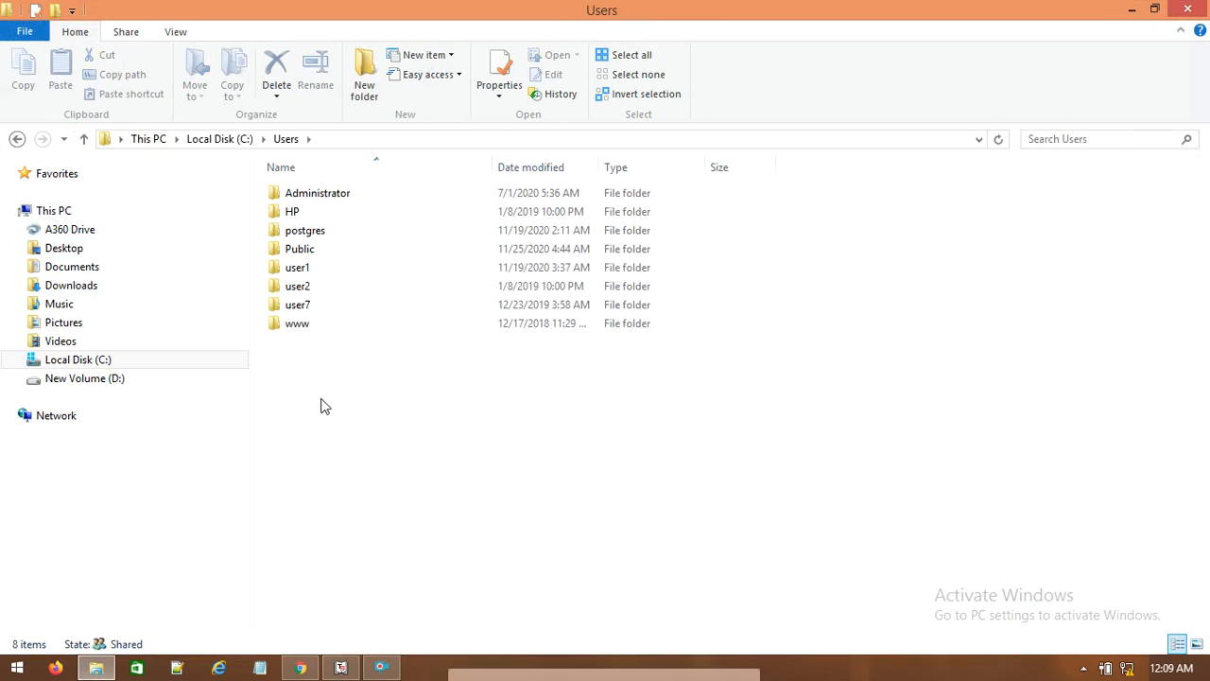
pyautogui.doubleClick(306, 252)
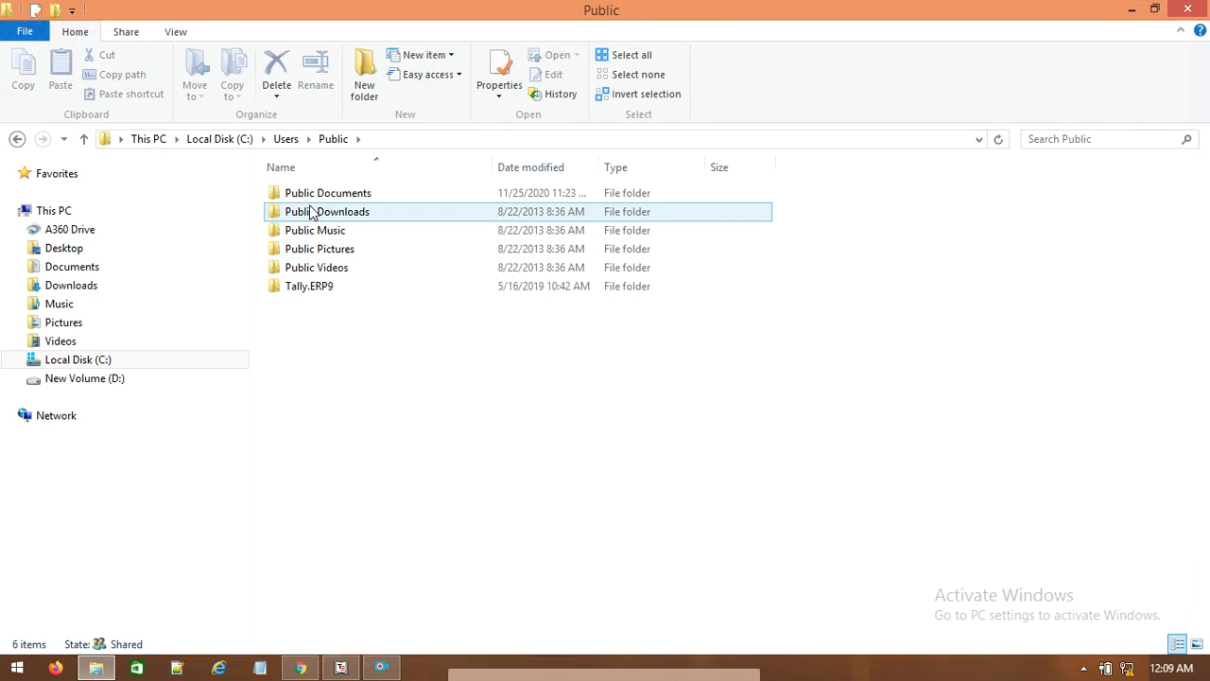
pyautogui.doubleClick(332, 291)
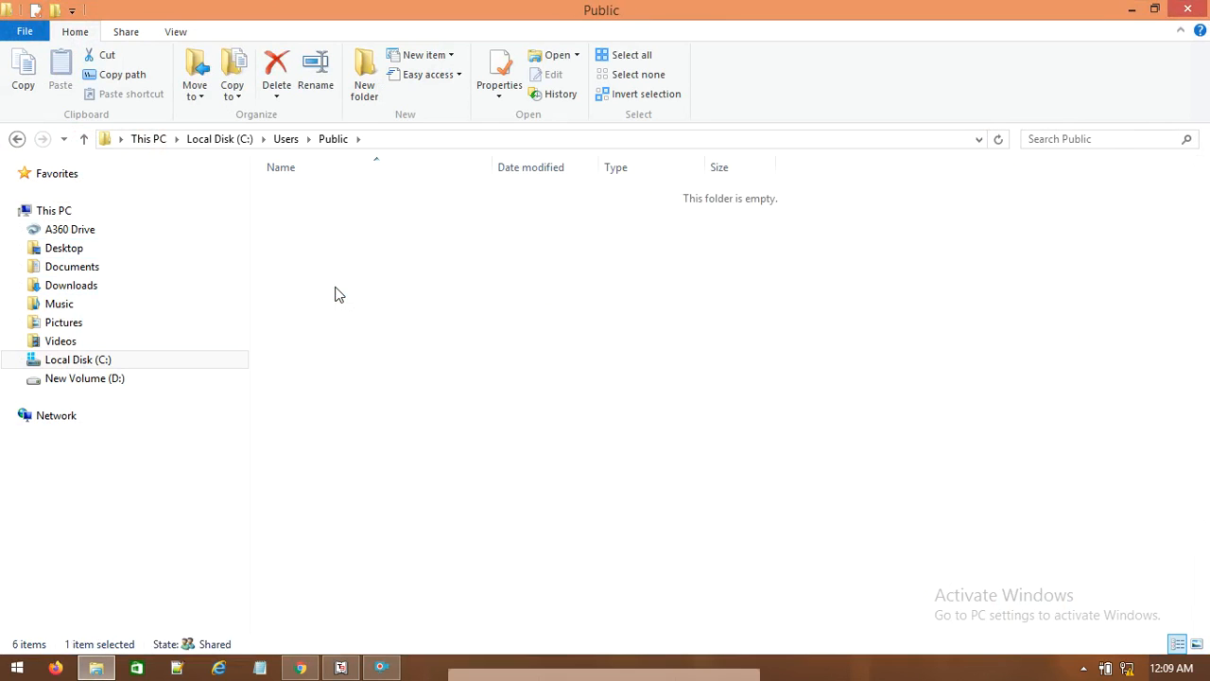
pyautogui.doubleClick(297, 198)
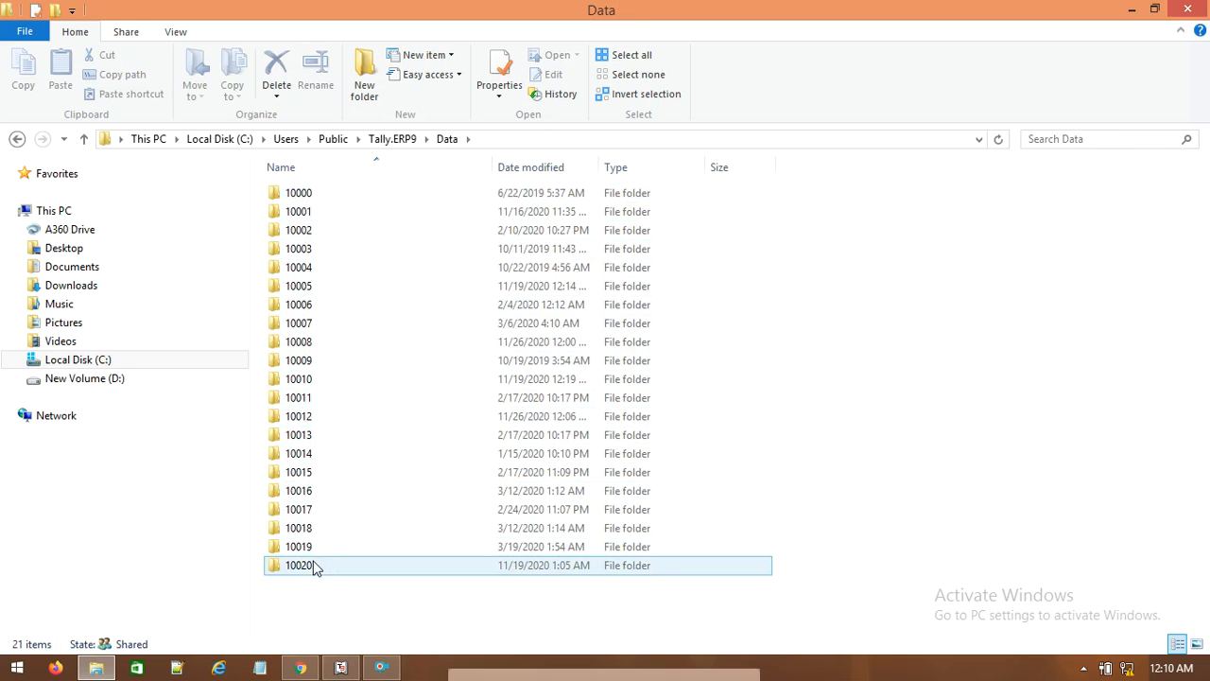
pyautogui.doubleClick(310, 415)
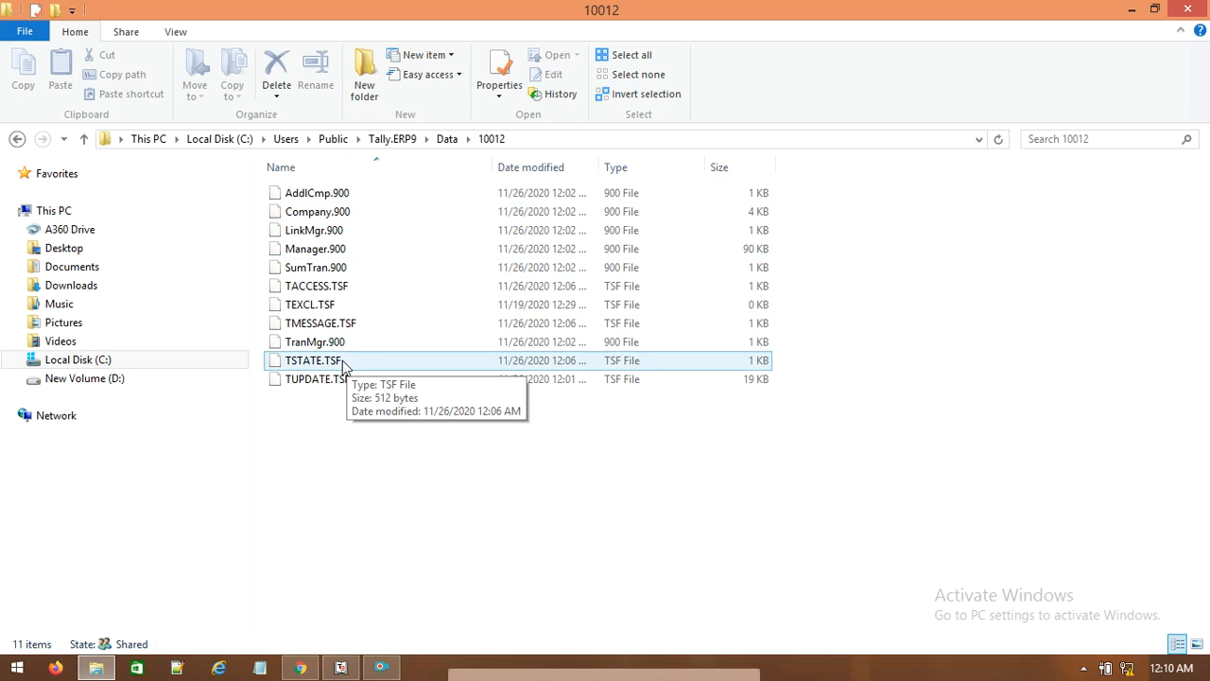
# - Switch back to Tally.ERP 9 and edit the backup destination path to use the E:\ drive
pyautogui.moveTo(293, 669)
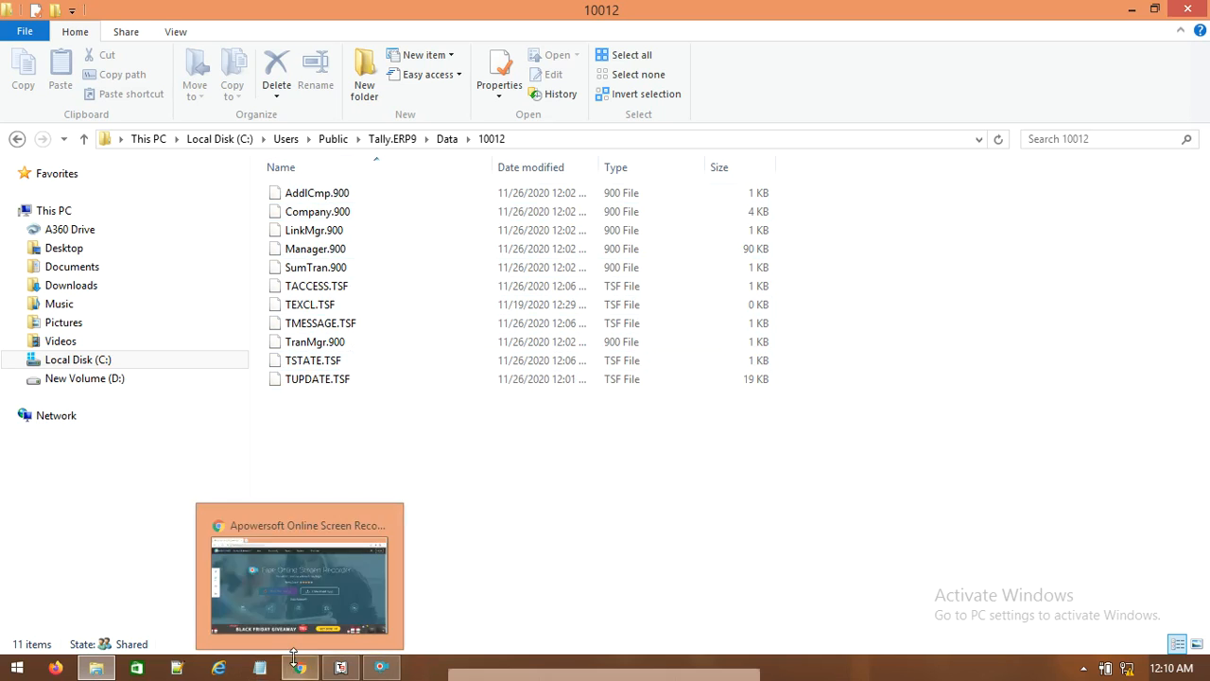
pyautogui.click(341, 667)
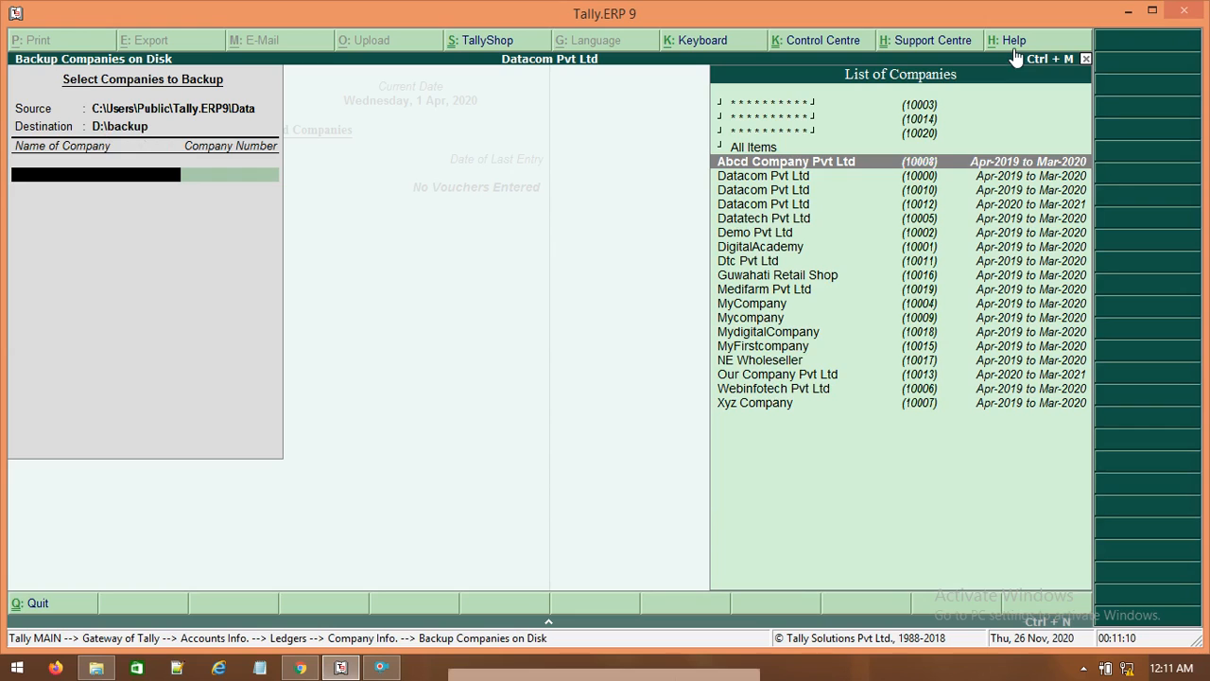
pyautogui.press('Escape')
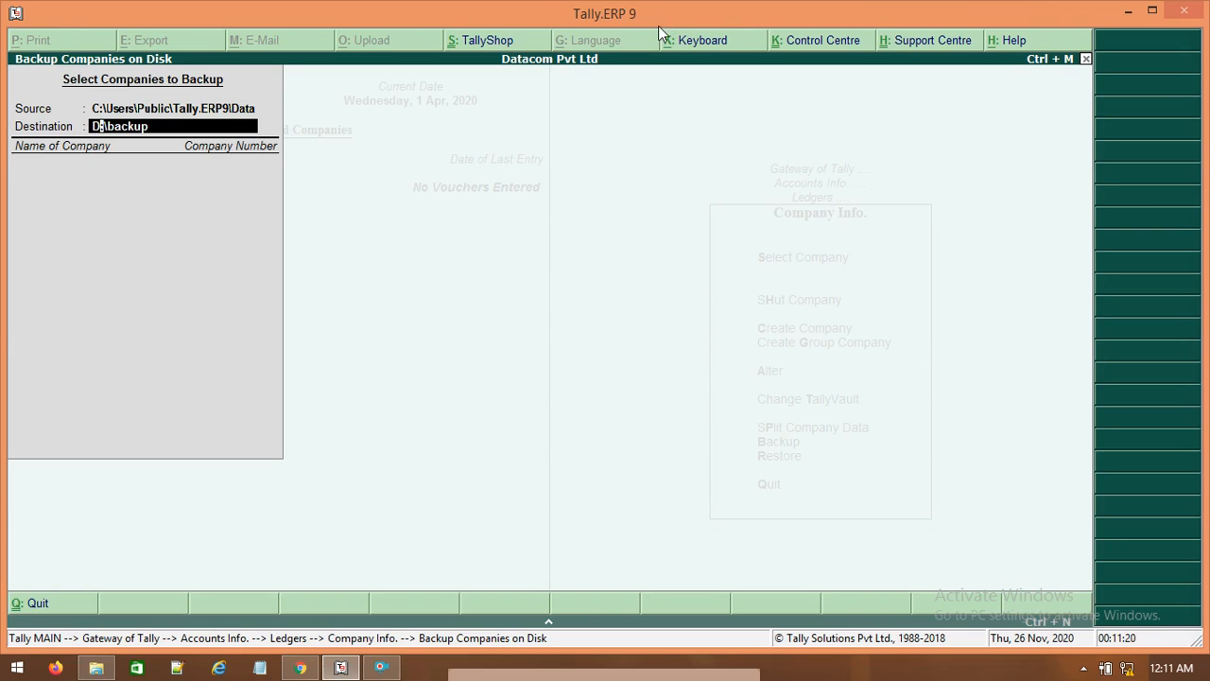
pyautogui.press('Delete')
pyautogui.write('E')
pyautogui.write(':\\')
pyautogui.press('End')
pyautogui.press('BackSpace')
pyautogui.press('BackSpace')
pyautogui.press('BackSpace')
pyautogui.press('BackSpace')
# - Switch to the File Explorer window showing the files in the 10012 data folder
pyautogui.click(1126, 17)
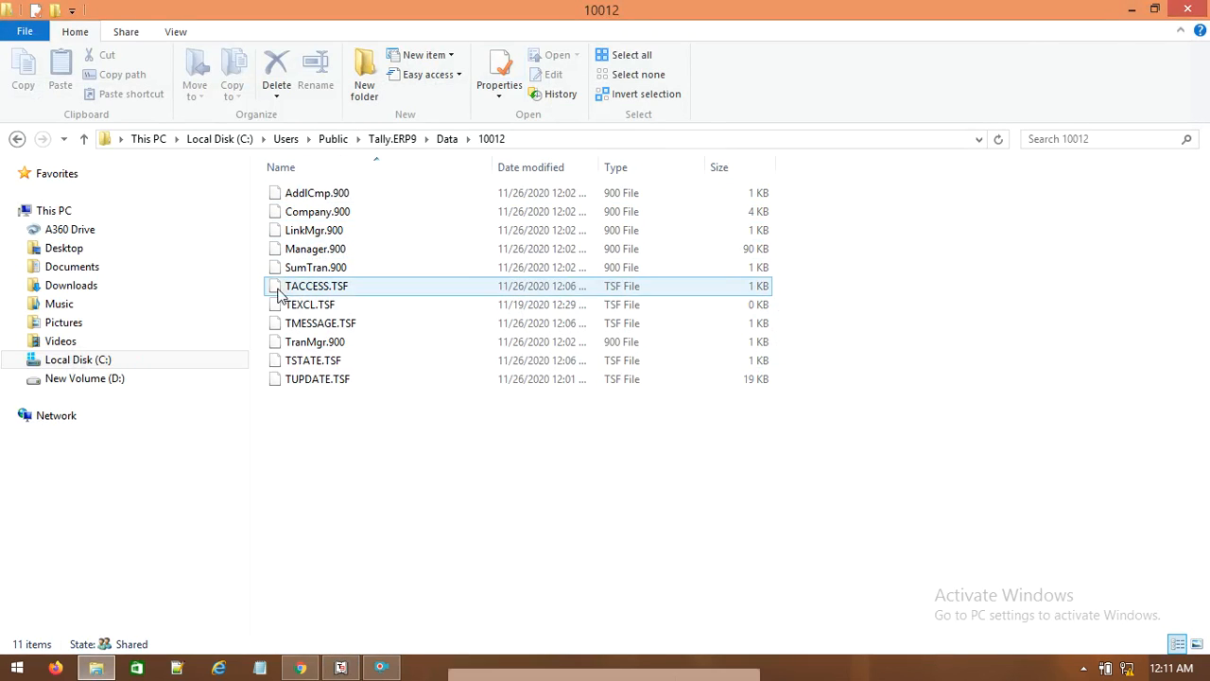
pyautogui.moveTo(270, 328)
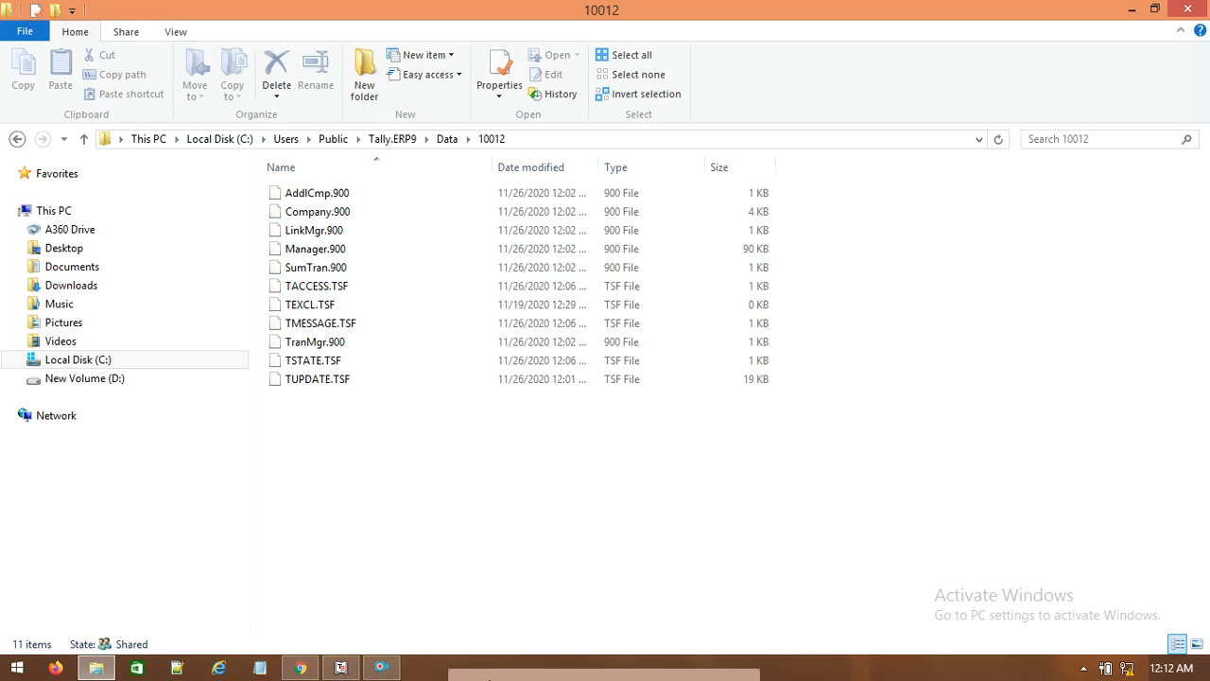
# - Locate the backup folder on New Volume (D:) in File Explorer and close the window
pyautogui.click(381, 668)
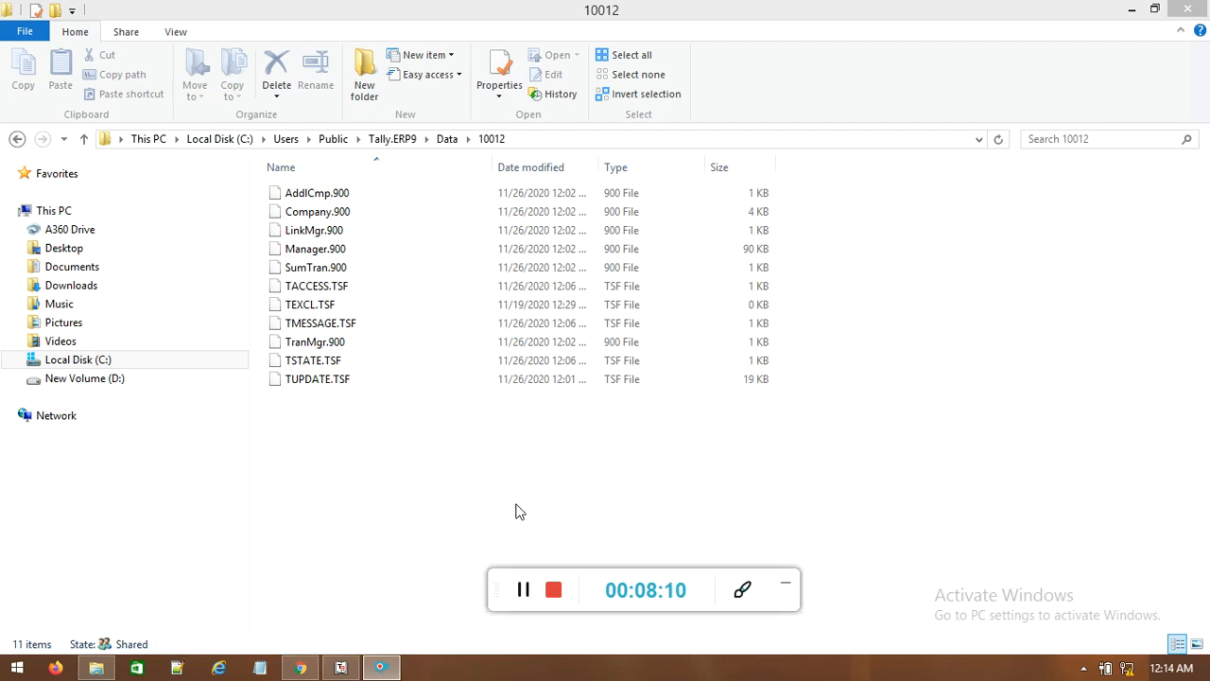
pyautogui.click(128, 382)
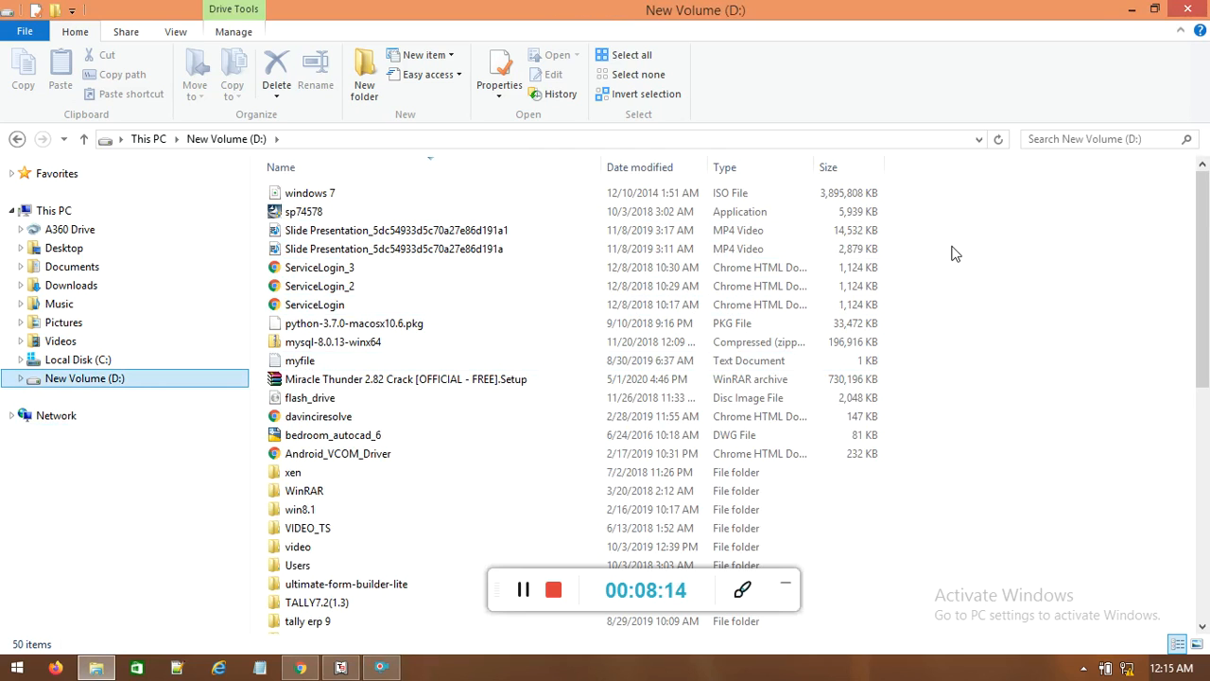
pyautogui.click(329, 564)
pyautogui.scroll(-1, 340, 565)
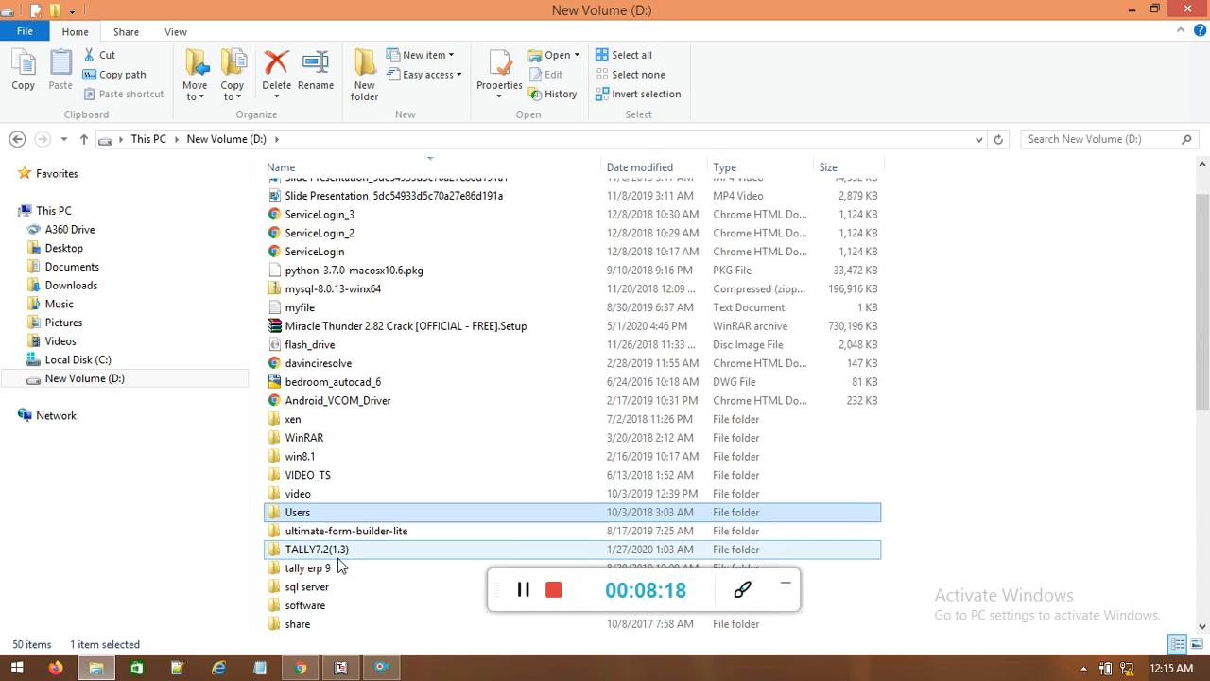
pyautogui.scroll(-3, 343, 567)
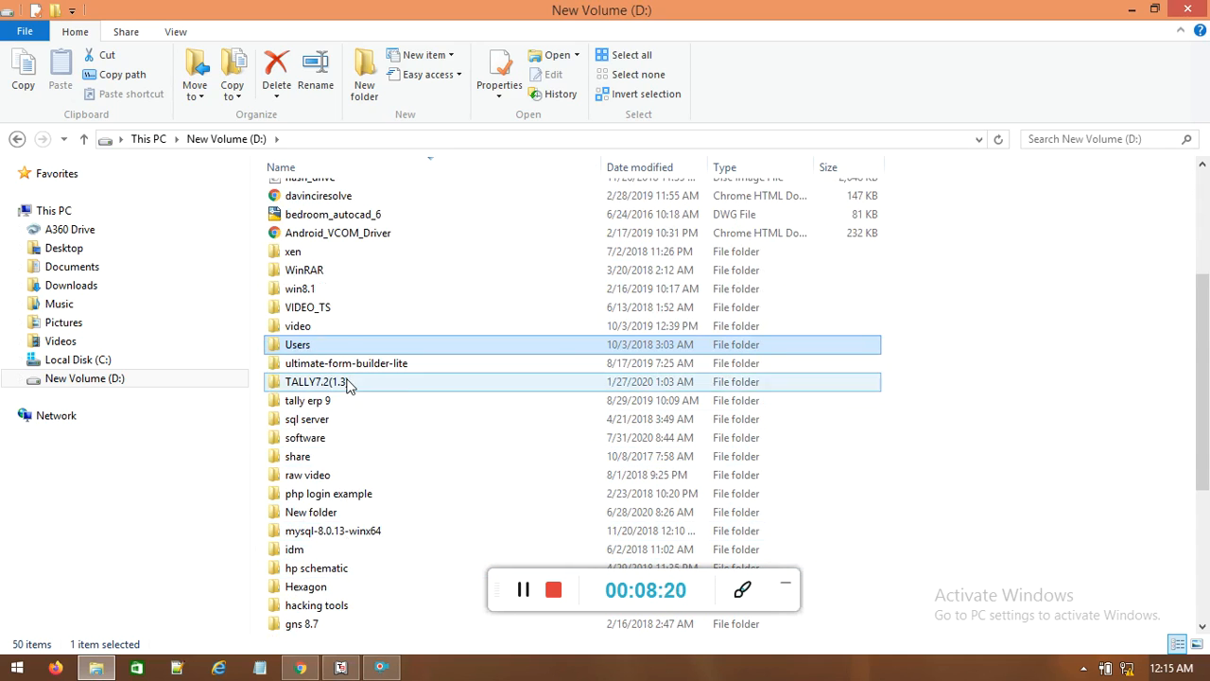
pyautogui.click(338, 325)
pyautogui.write('ba')
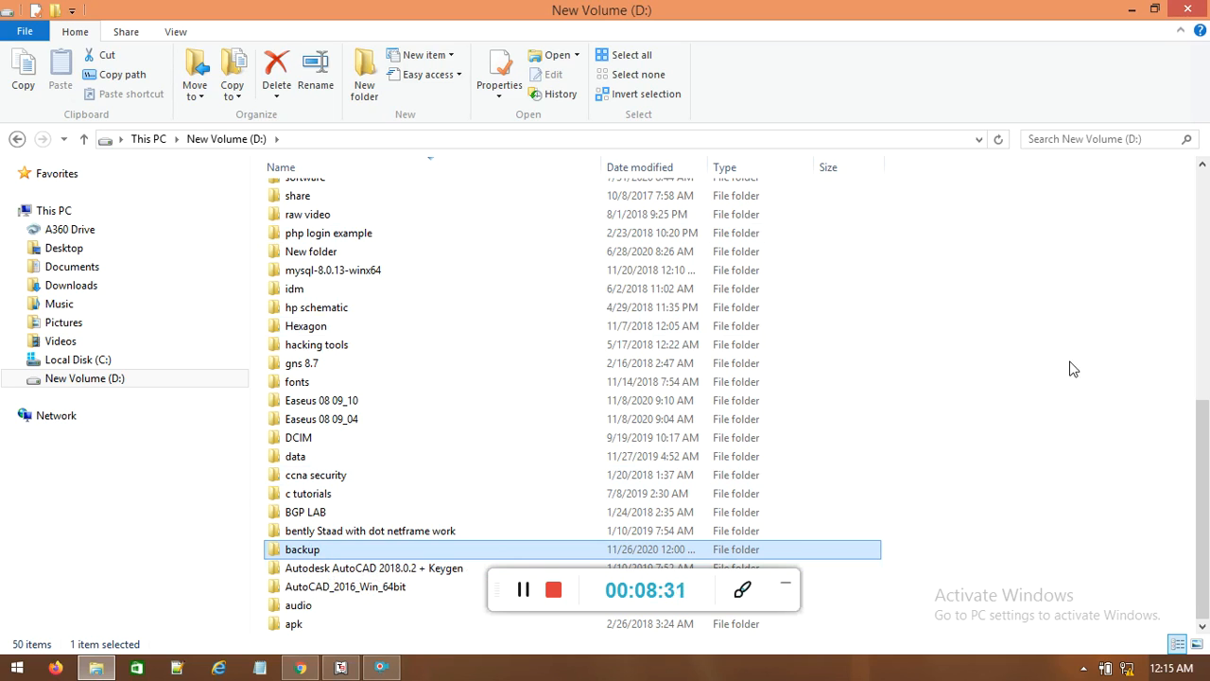
pyautogui.moveTo(1198, 15)
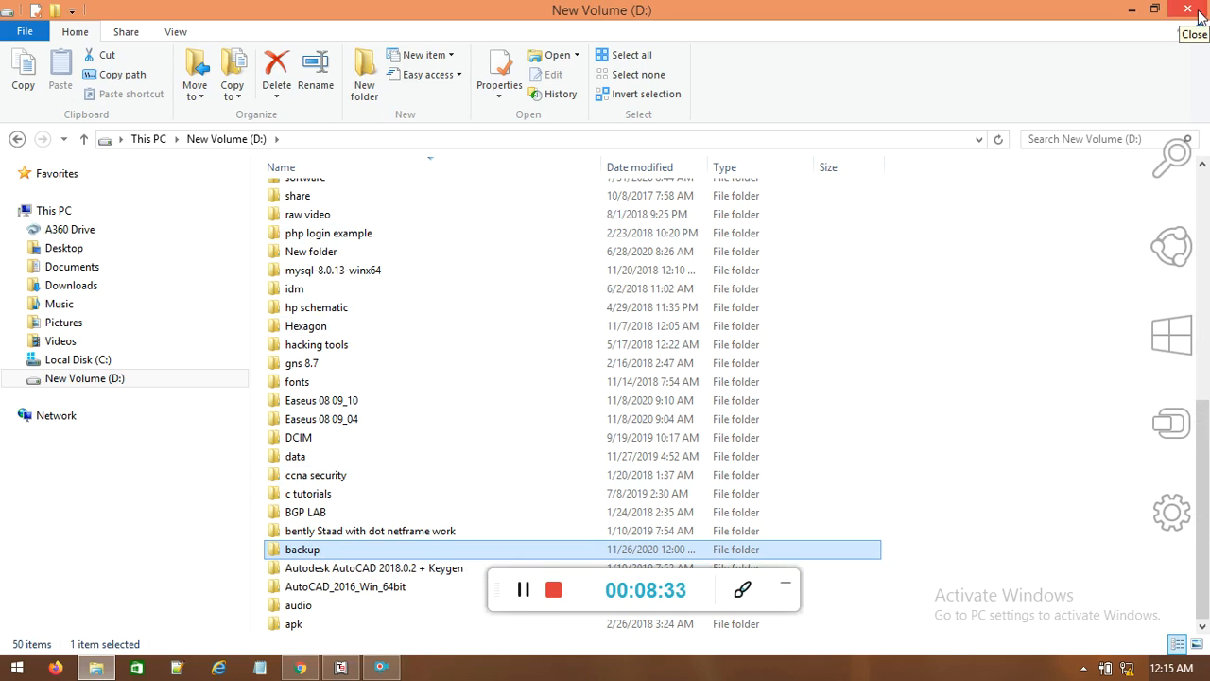
pyautogui.click(1198, 15)
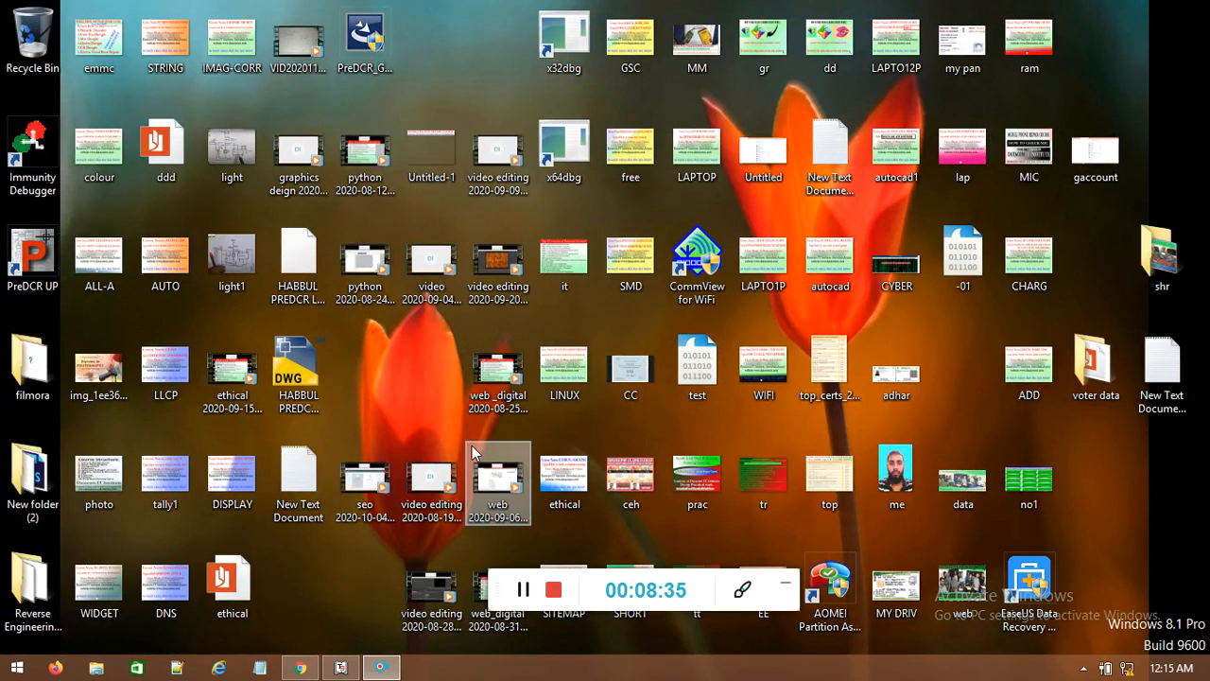
# - Switch back to Tally.ERP 9 and set the backup destination to d:\backup
pyautogui.click(340, 668)
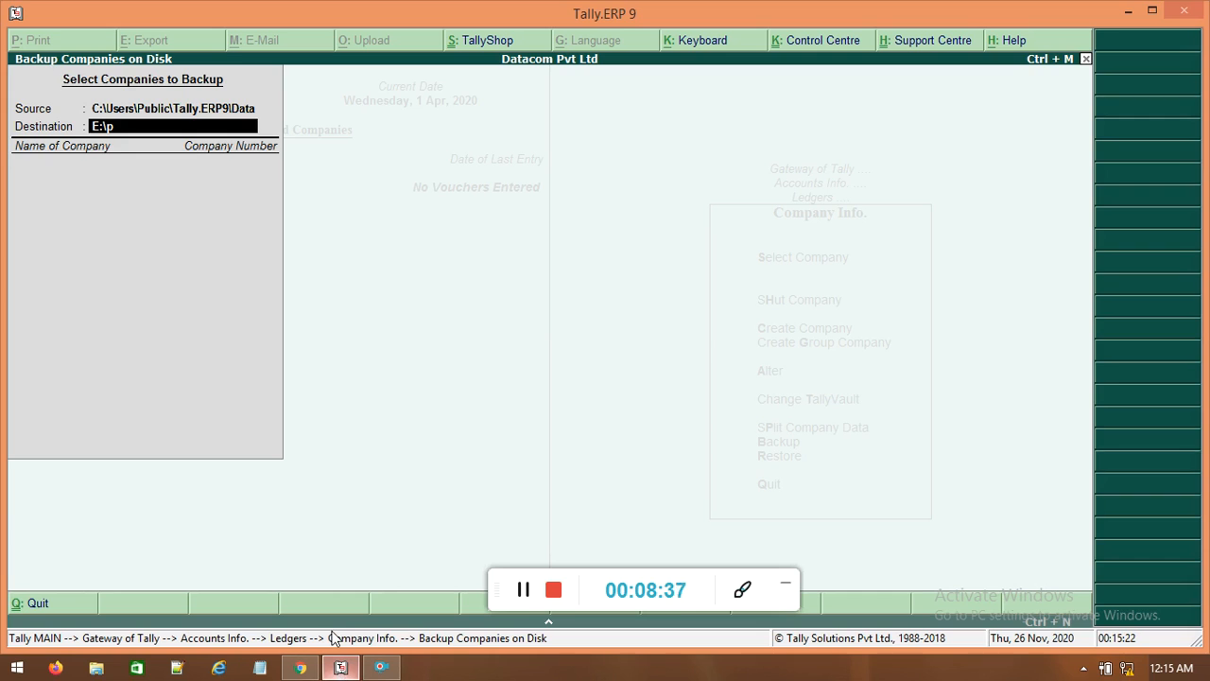
pyautogui.press('BackSpace')
pyautogui.press('BackSpace')
pyautogui.press('BackSpace')
pyautogui.press('BackSpace')
pyautogui.write('d')
pyautogui.press('BackSpace')
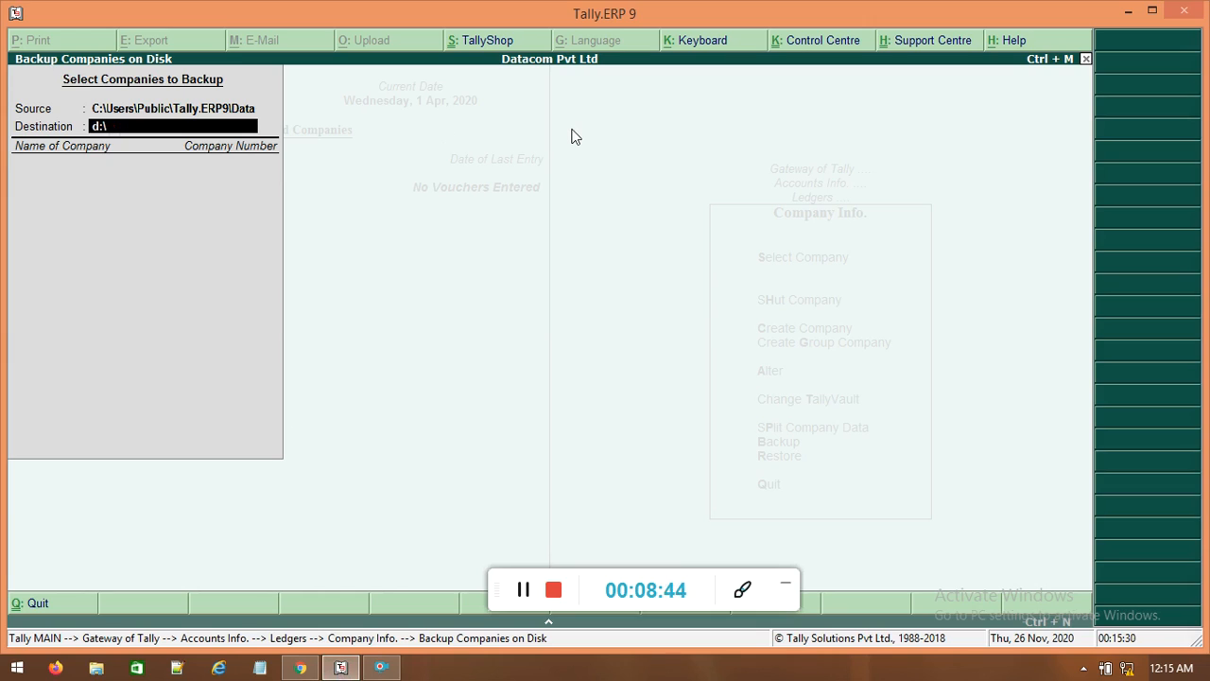
pyautogui.write('backup')
pyautogui.press('Return')
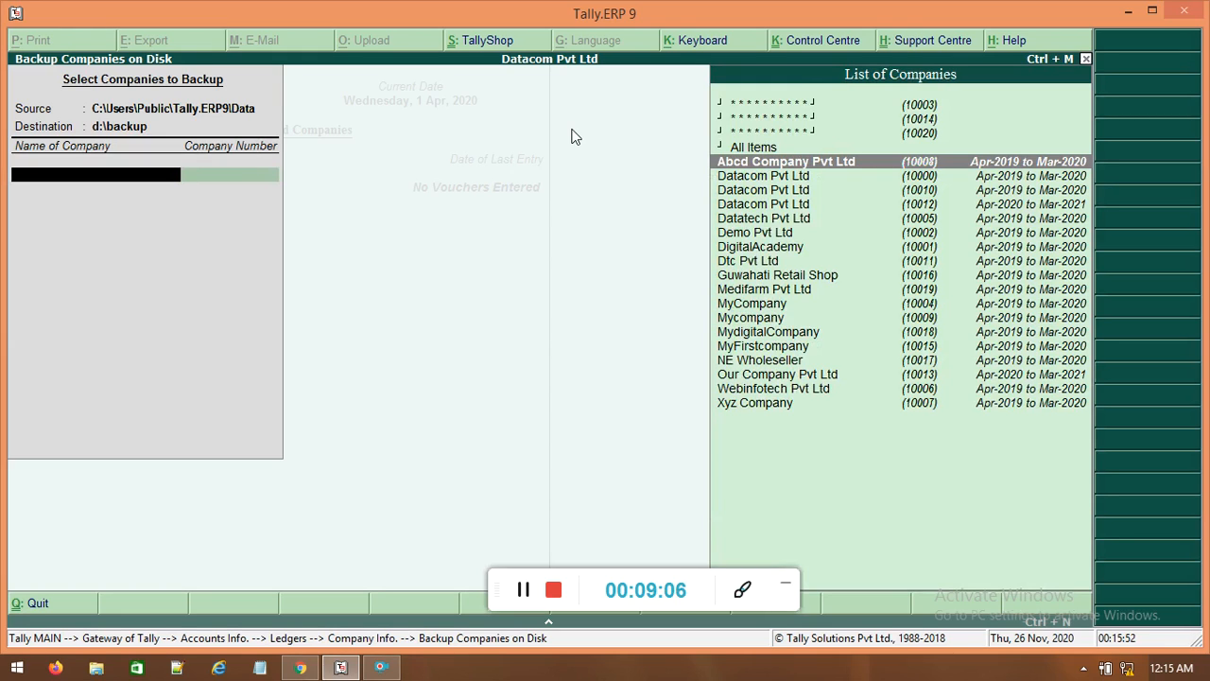
# - Back up Datacom Pvt Ltd (10012) to the chosen destination, overwriting the existing backup file TBK900_10012.001
pyautogui.press('Down')
pyautogui.press('Down')
pyautogui.press('Down')
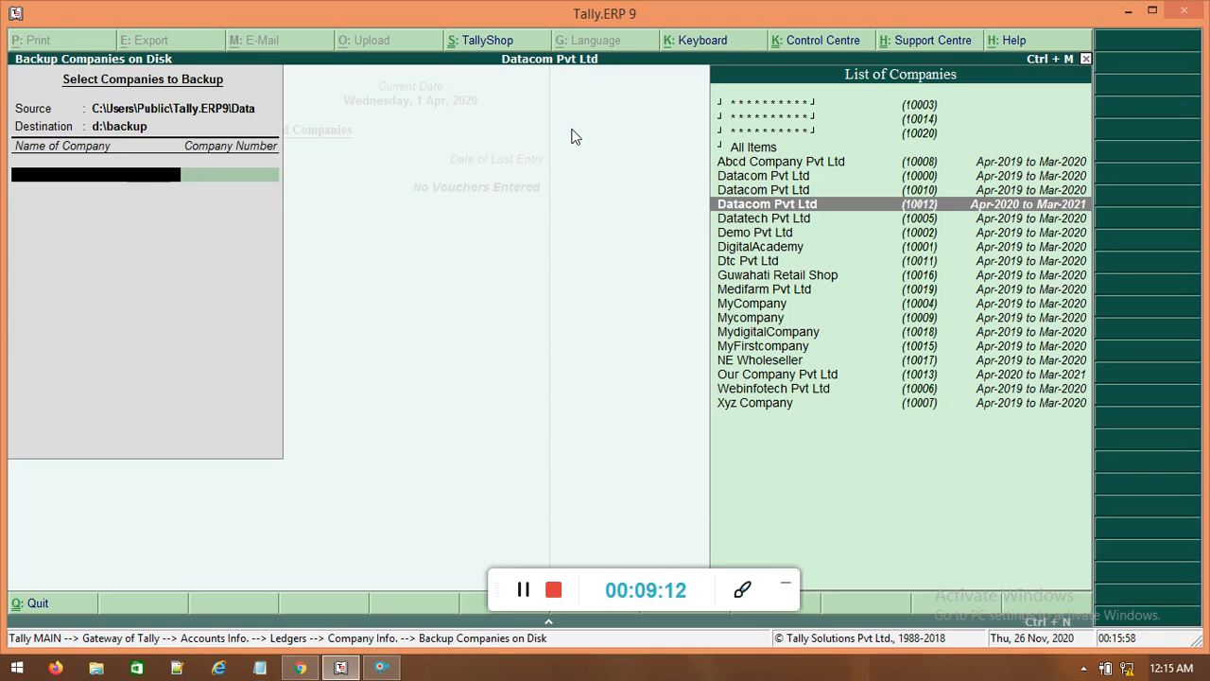
pyautogui.press('Return')
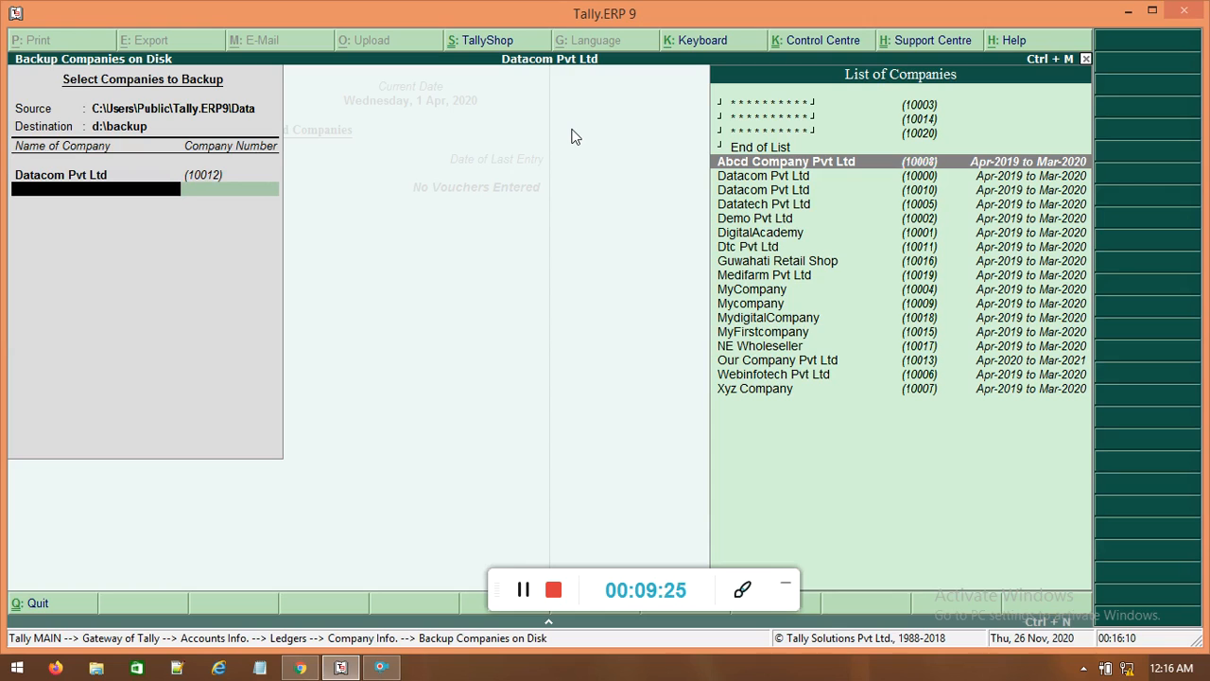
pyautogui.press('Up')
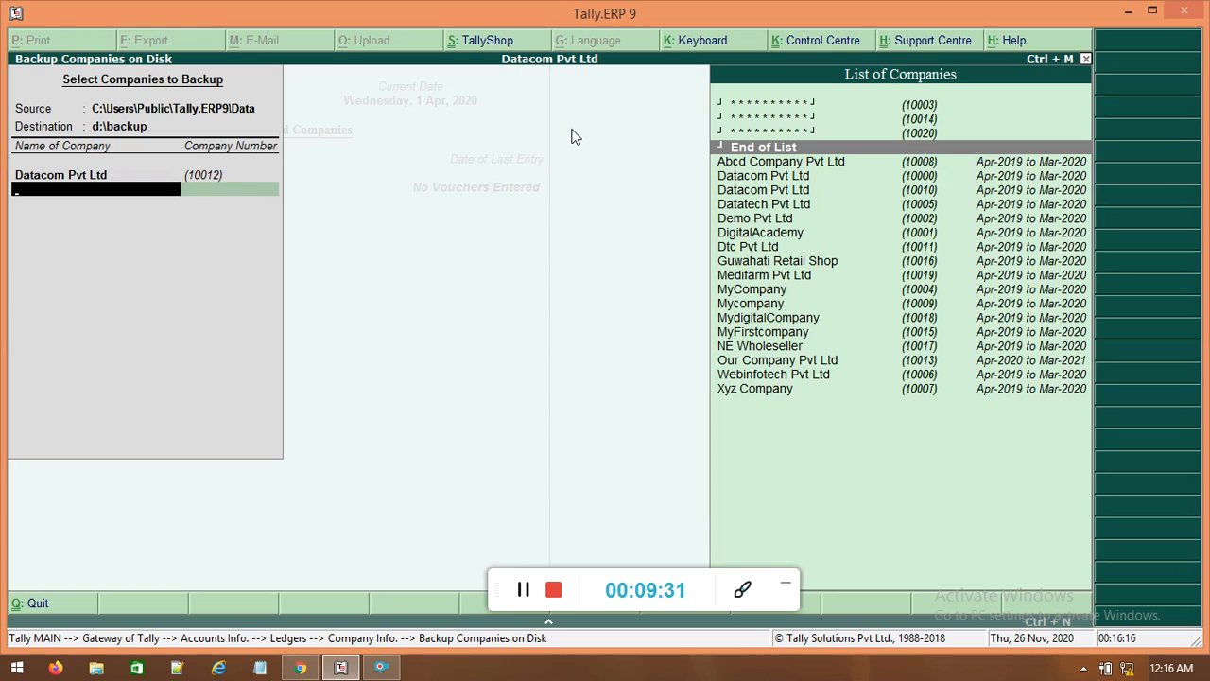
pyautogui.press('Return')
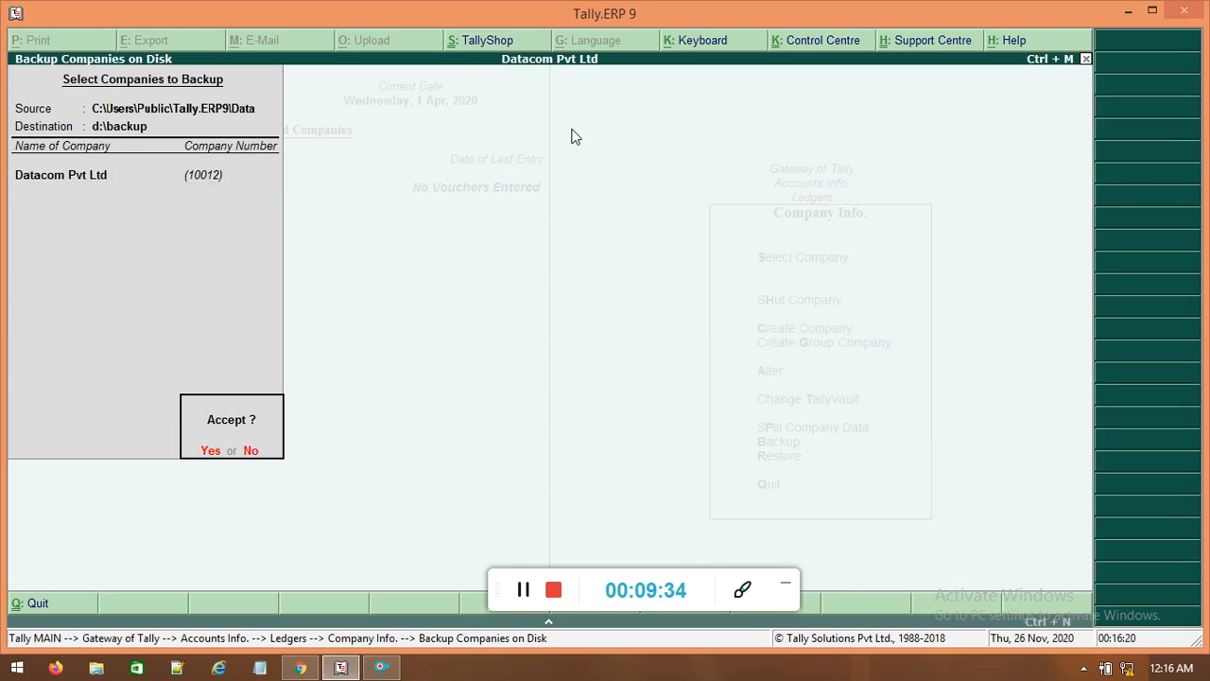
pyautogui.press('Return')
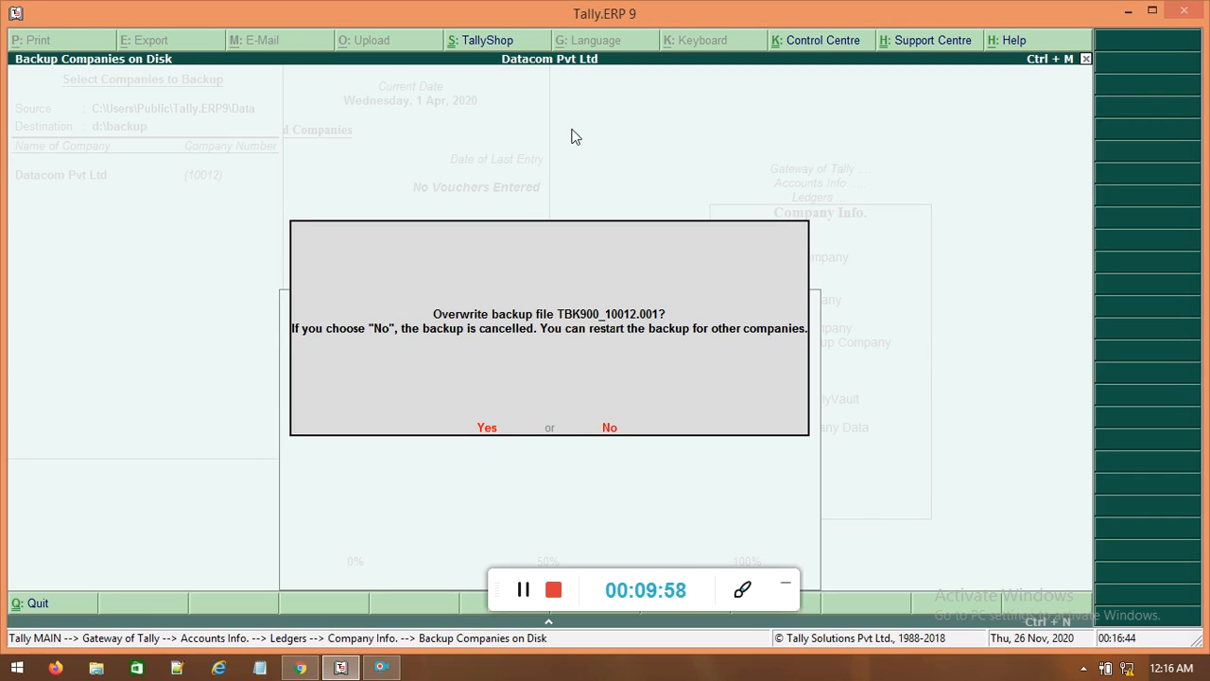
pyautogui.press('y')
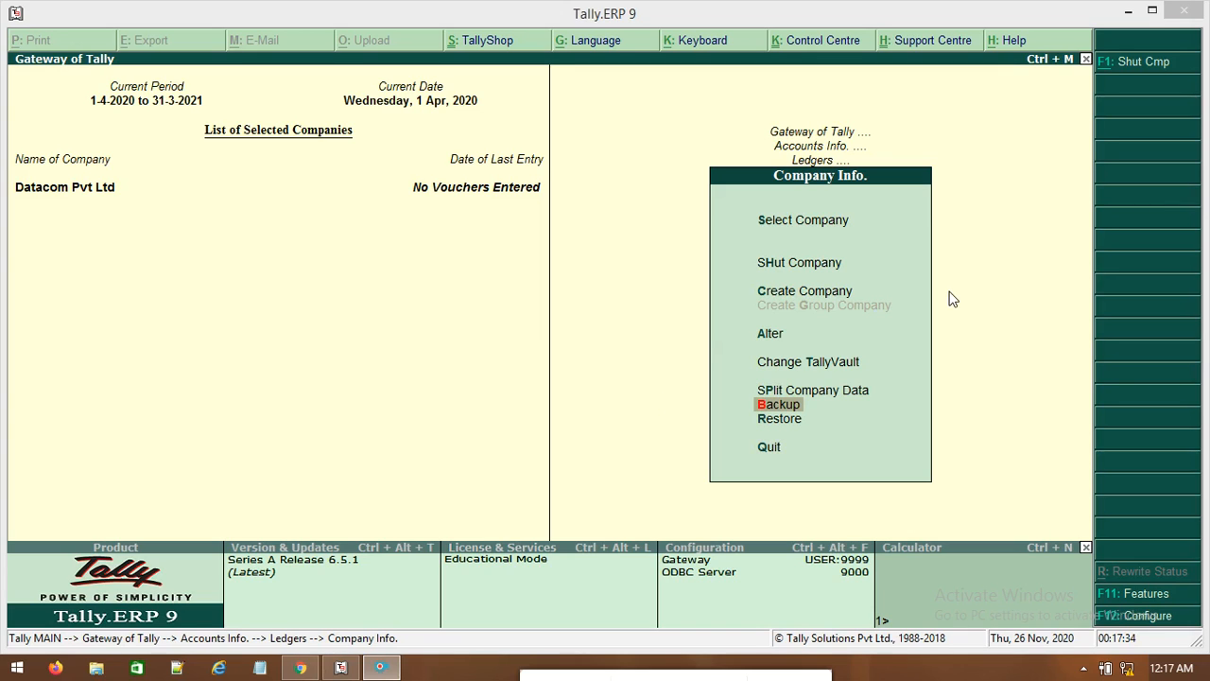
# - Shut the loaded Datacom Pvt Ltd company and load Datacom Pvt Ltd (10012) again from the list of companies
pyautogui.click(1083, 275)
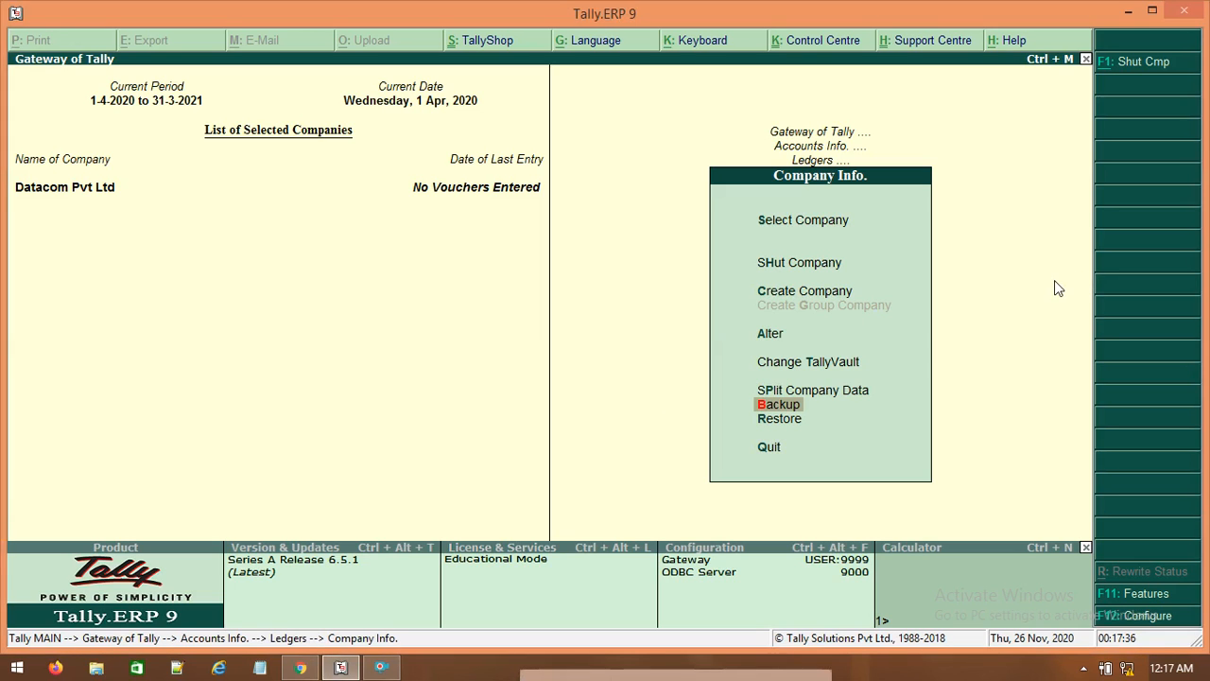
pyautogui.hotkey('alt', 'F1')
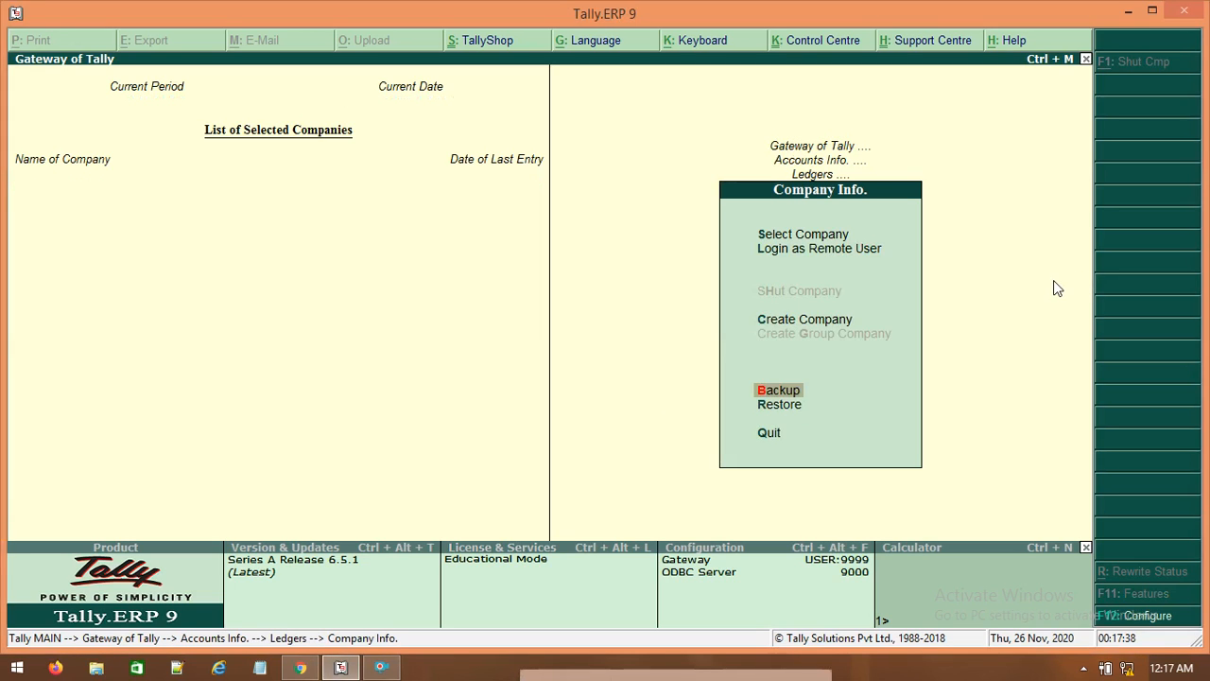
pyautogui.press('Up')
pyautogui.press('Up')
pyautogui.press('Up')
pyautogui.press('Return')
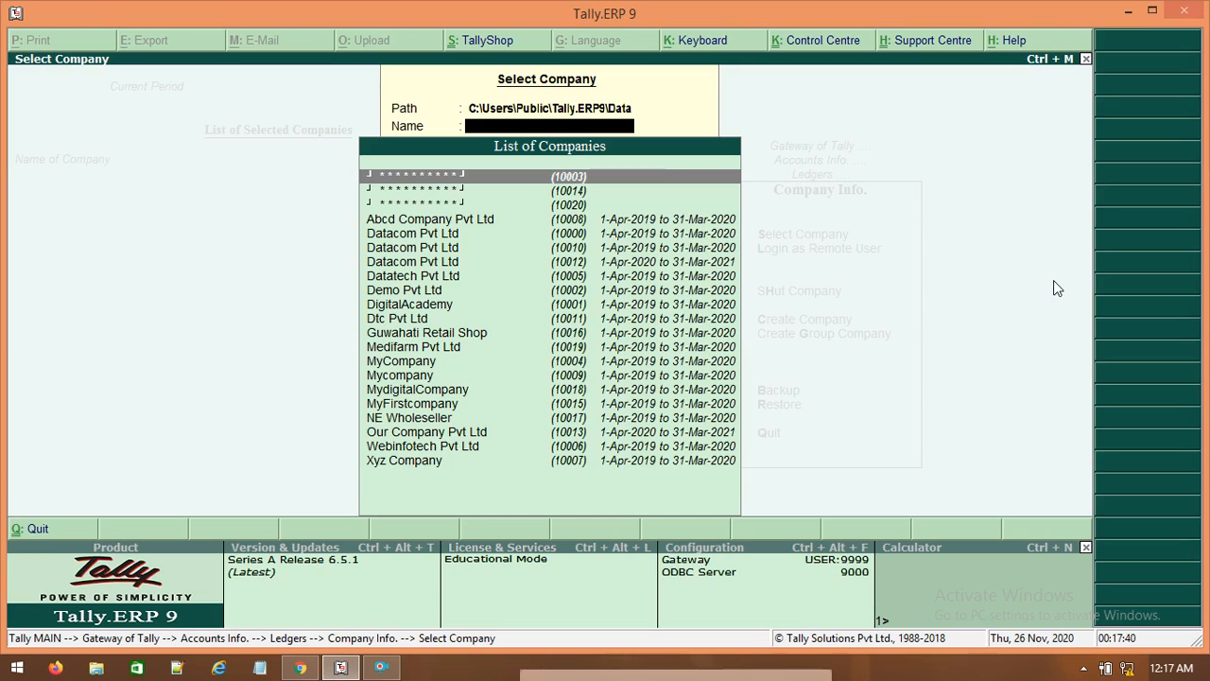
pyautogui.press('Down')
pyautogui.press('Down')
pyautogui.press('Down')
pyautogui.press('Down')
pyautogui.press('Down')
pyautogui.press('Down')
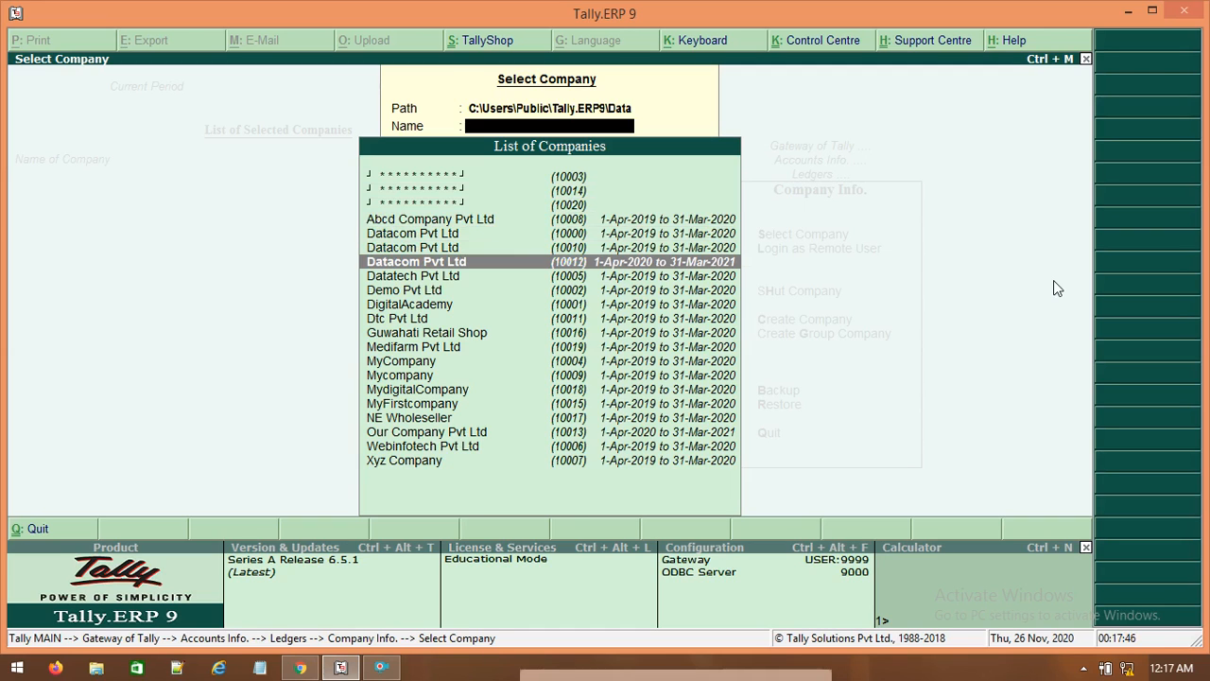
pyautogui.press('Return')
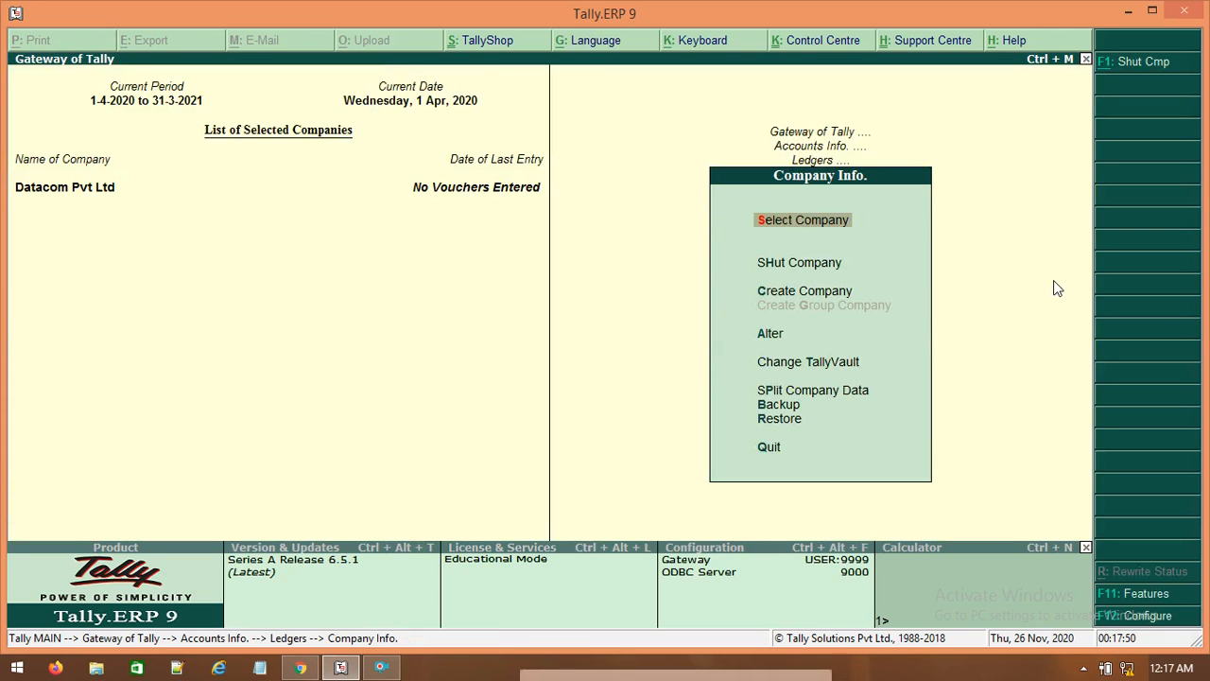
# - Return to the Gateway of Tally and bring up the list of ledgers for single-ledger alteration
pyautogui.press('Escape')
pyautogui.press('Escape')
pyautogui.press('Escape')
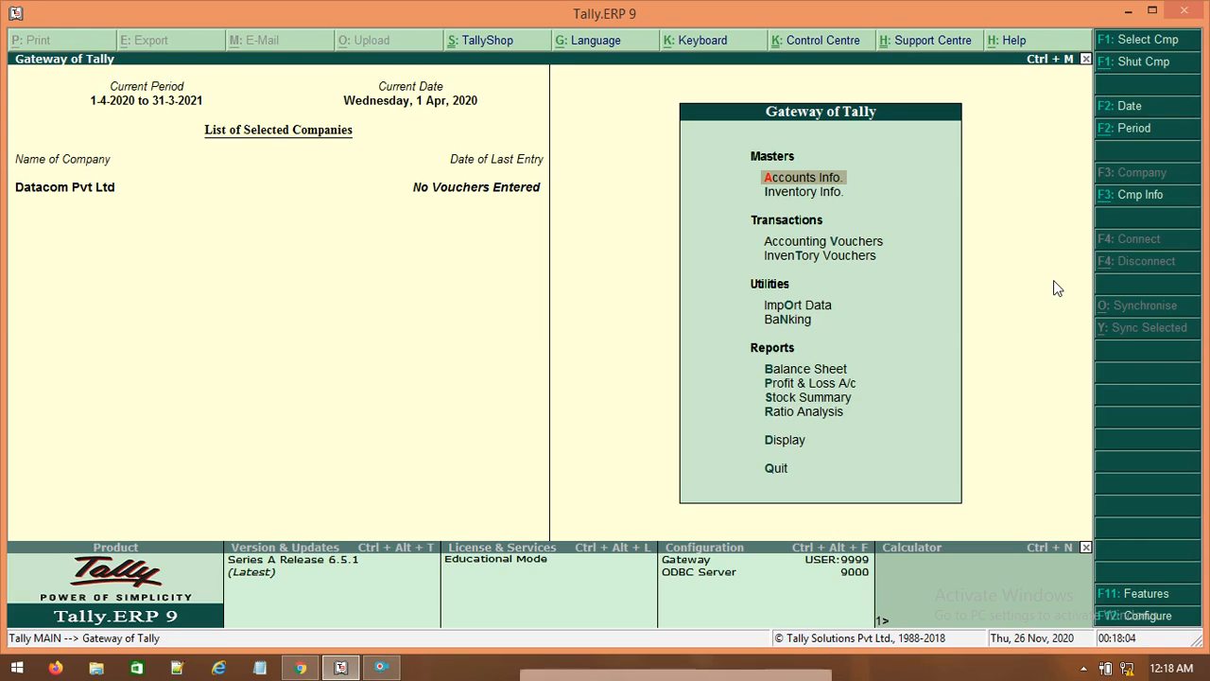
pyautogui.press('Return')
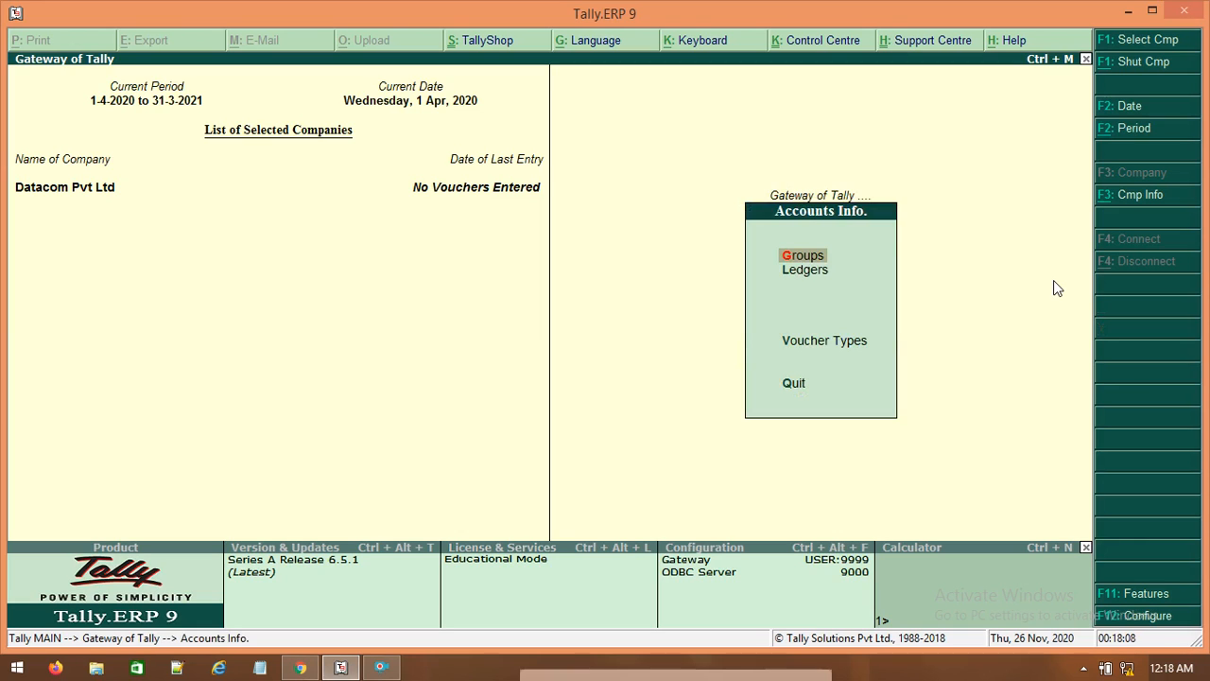
pyautogui.press('Down')
pyautogui.press('Return')
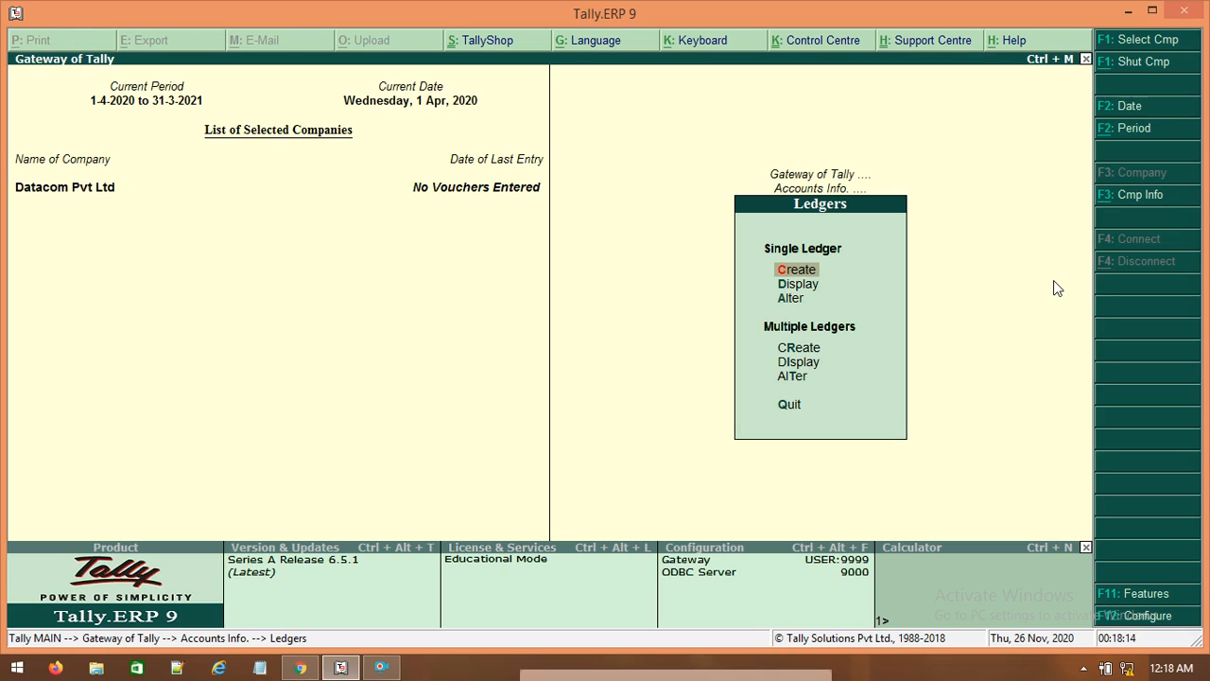
pyautogui.press('Down')
pyautogui.press('Down')
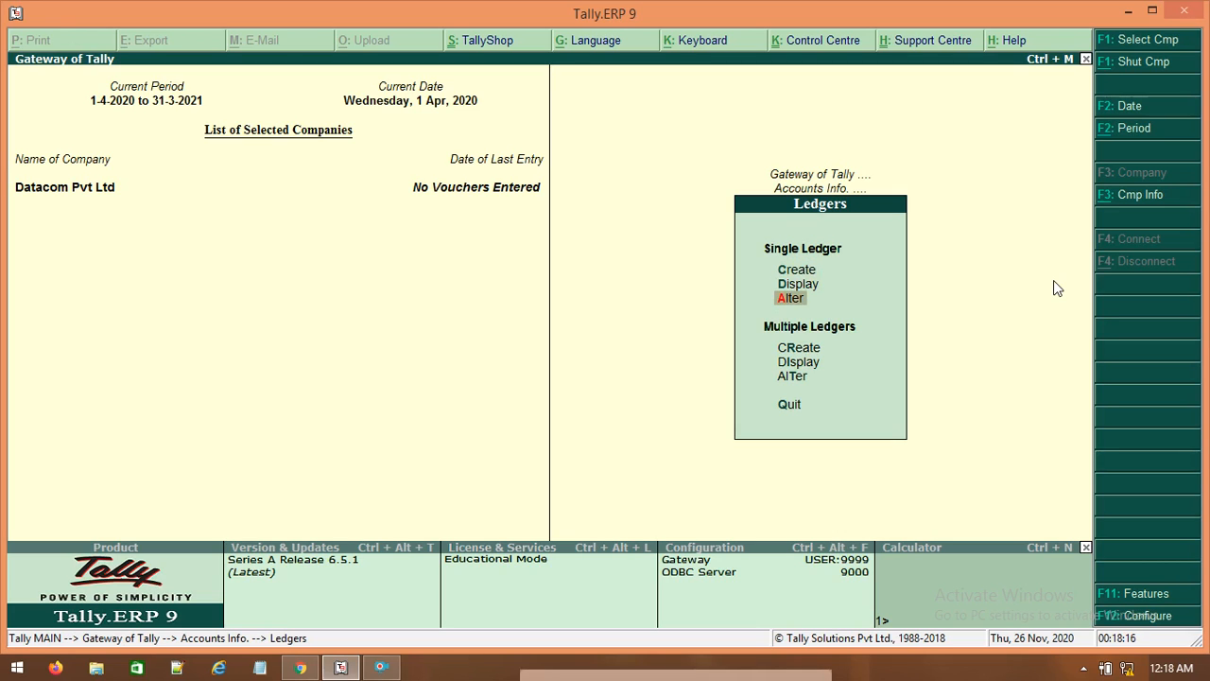
pyautogui.press('Return')
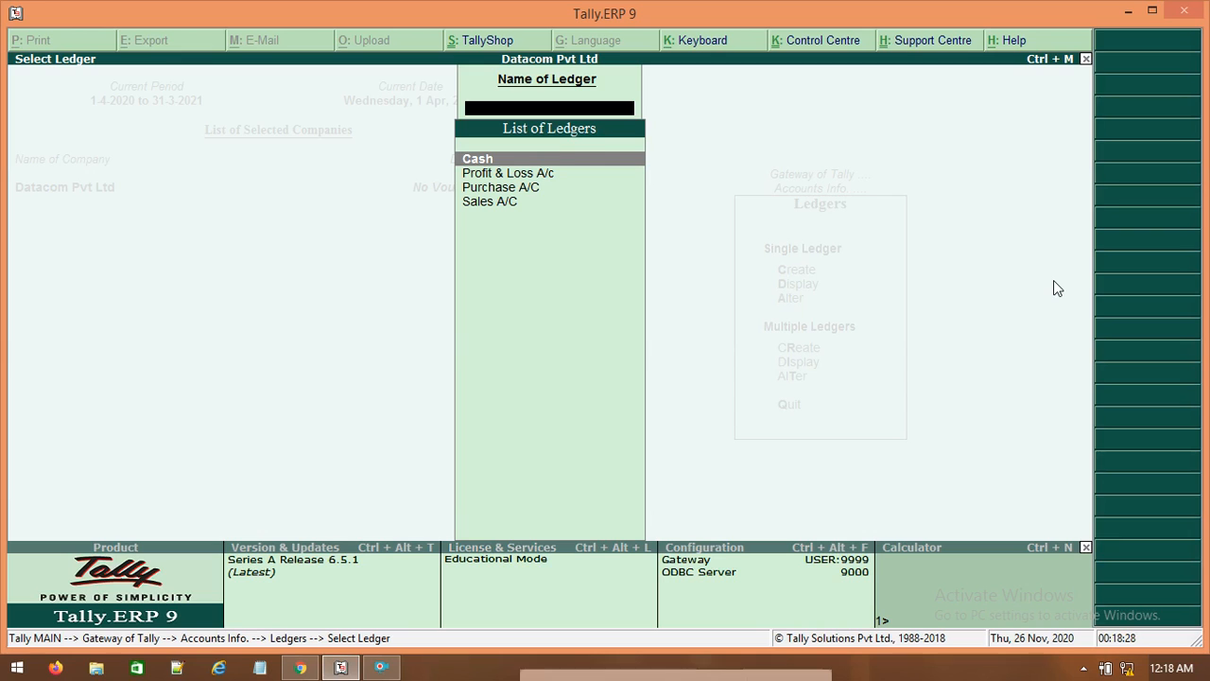
# - Delete the Sales A/C ledger from Datacom Pvt Ltd
pyautogui.press('Down')
pyautogui.press('Down')
pyautogui.press('Down')
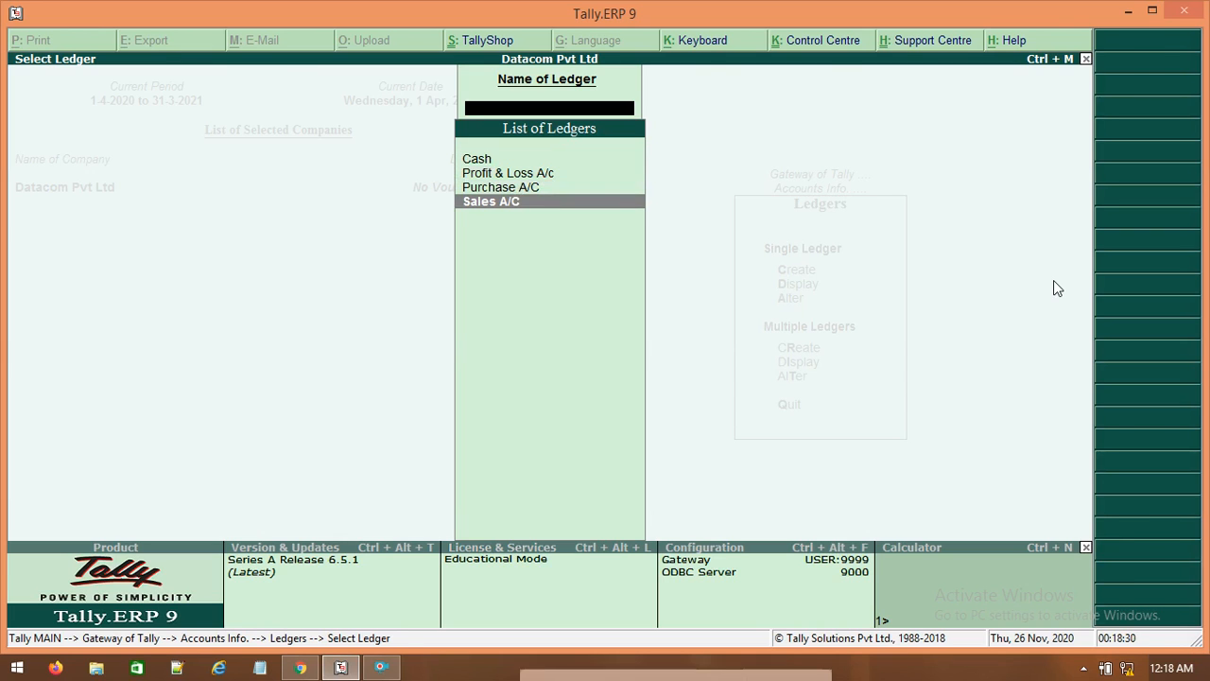
pyautogui.press('Return')
pyautogui.hotkey('alt', 'd')
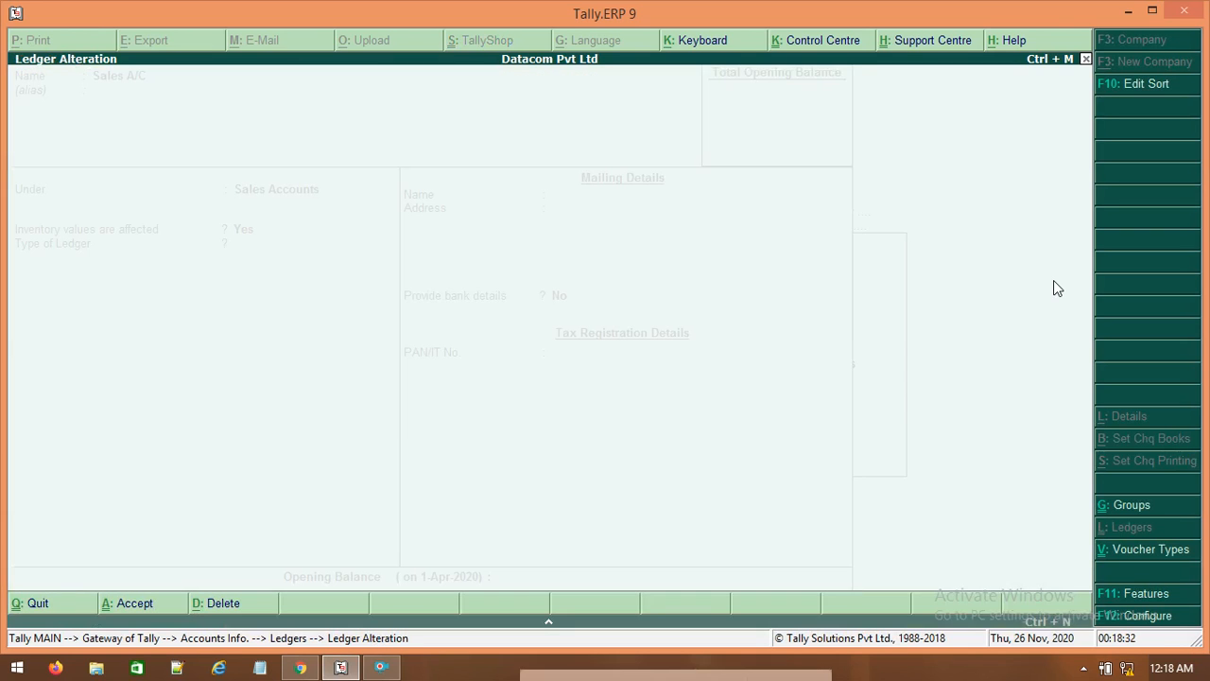
pyautogui.press('y')
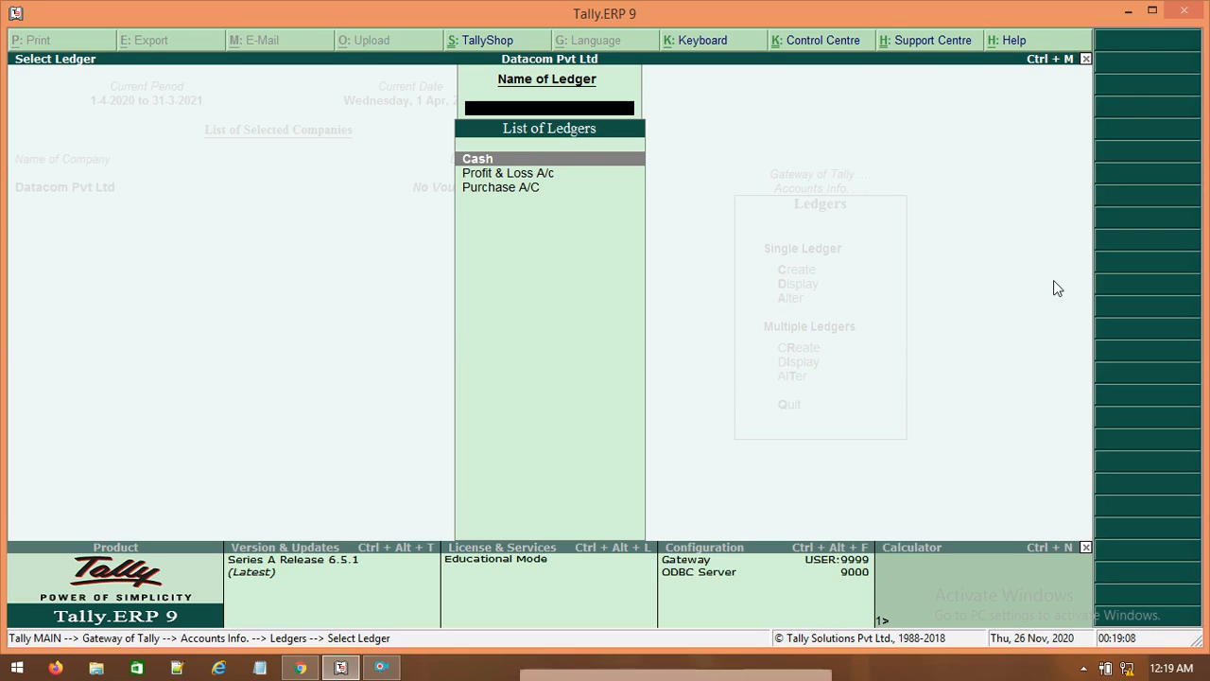
# - Leave ledger alteration, shut Datacom Pvt Ltd and go back to the Company Info. options
pyautogui.press('Escape')
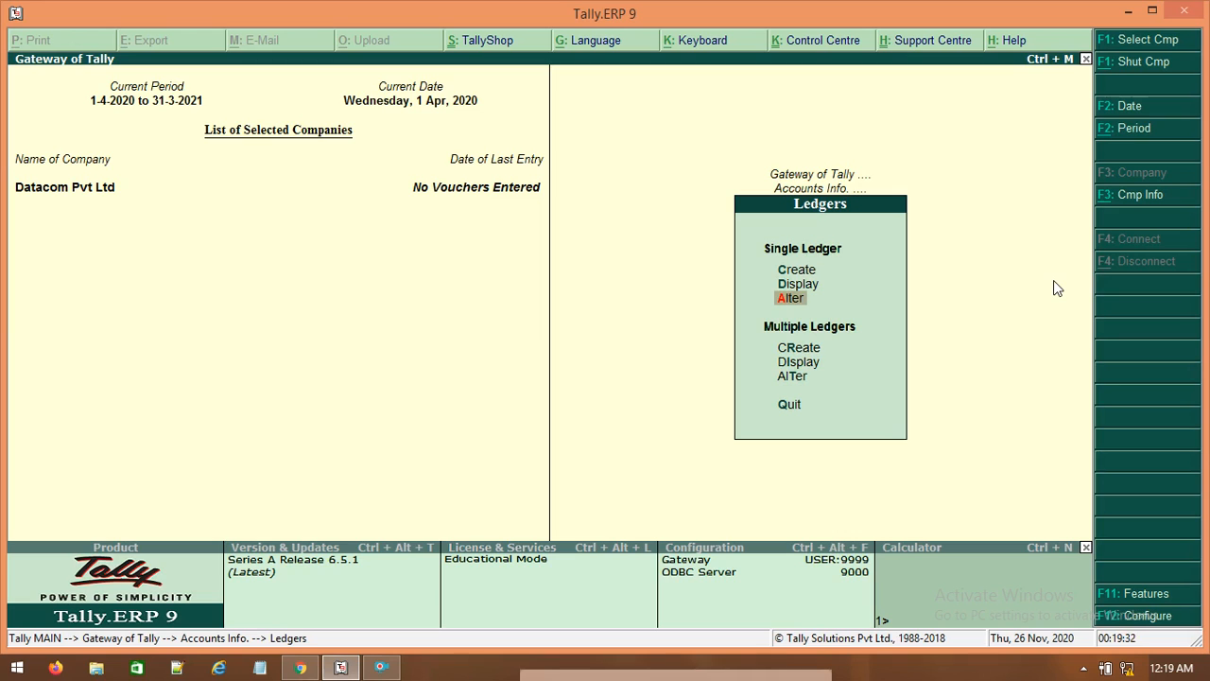
pyautogui.press('Escape')
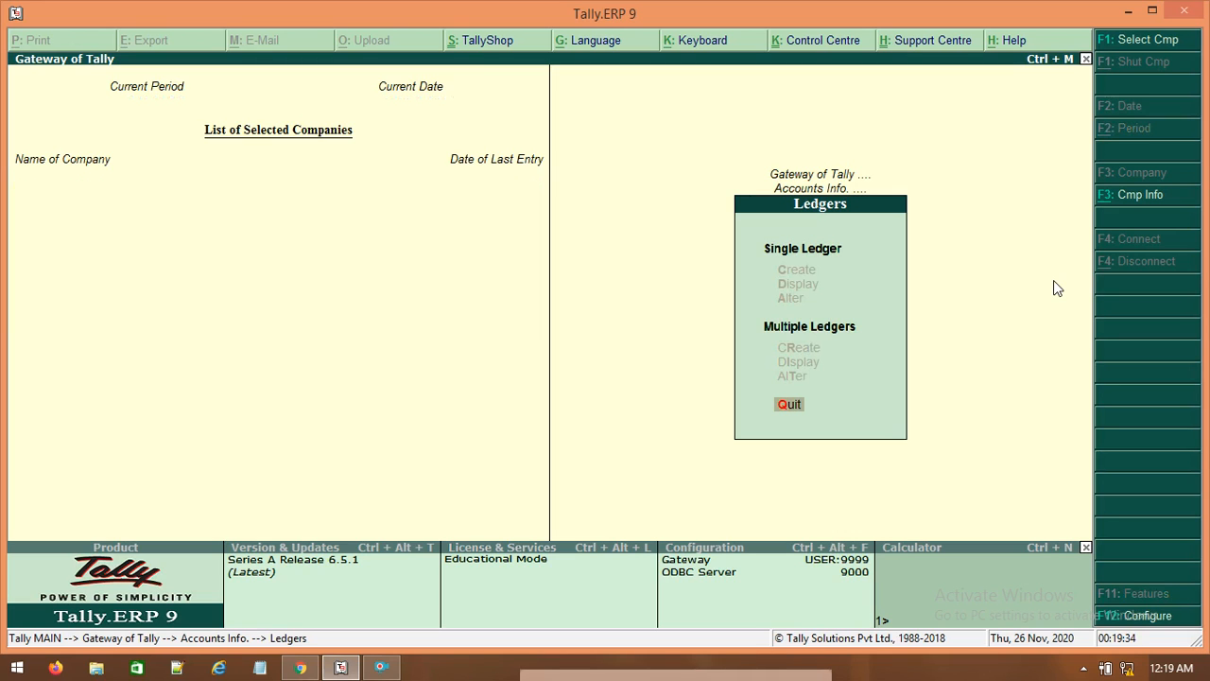
pyautogui.press('Escape')
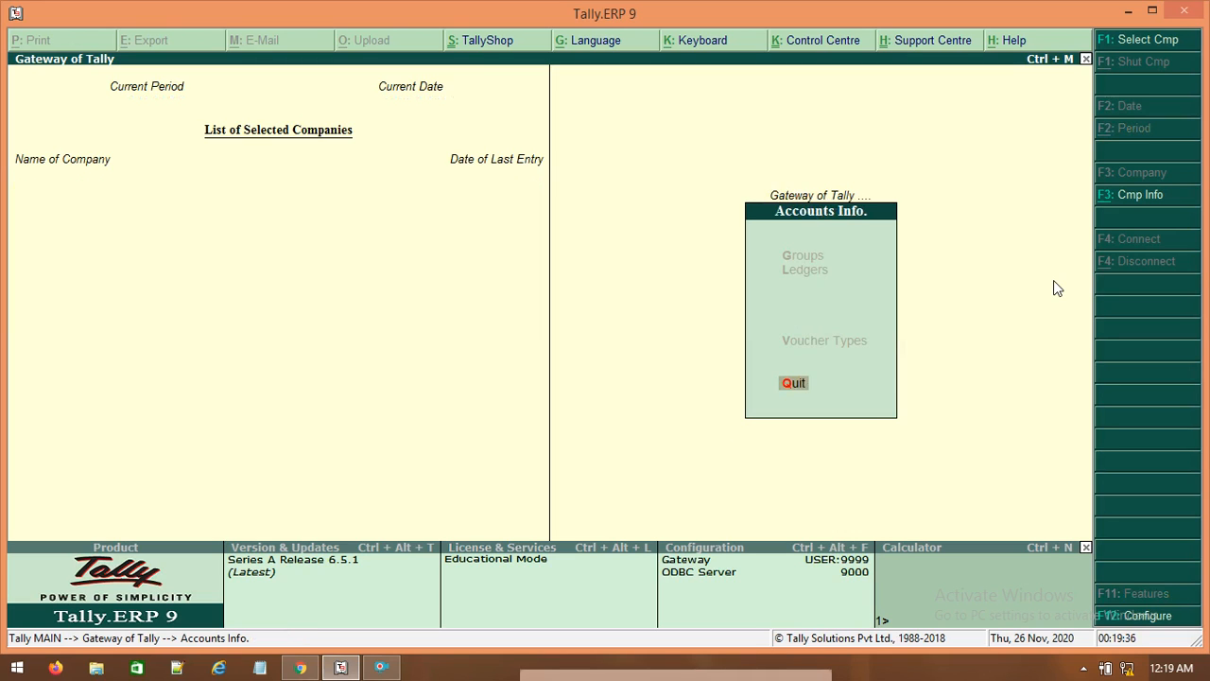
pyautogui.press('Escape')
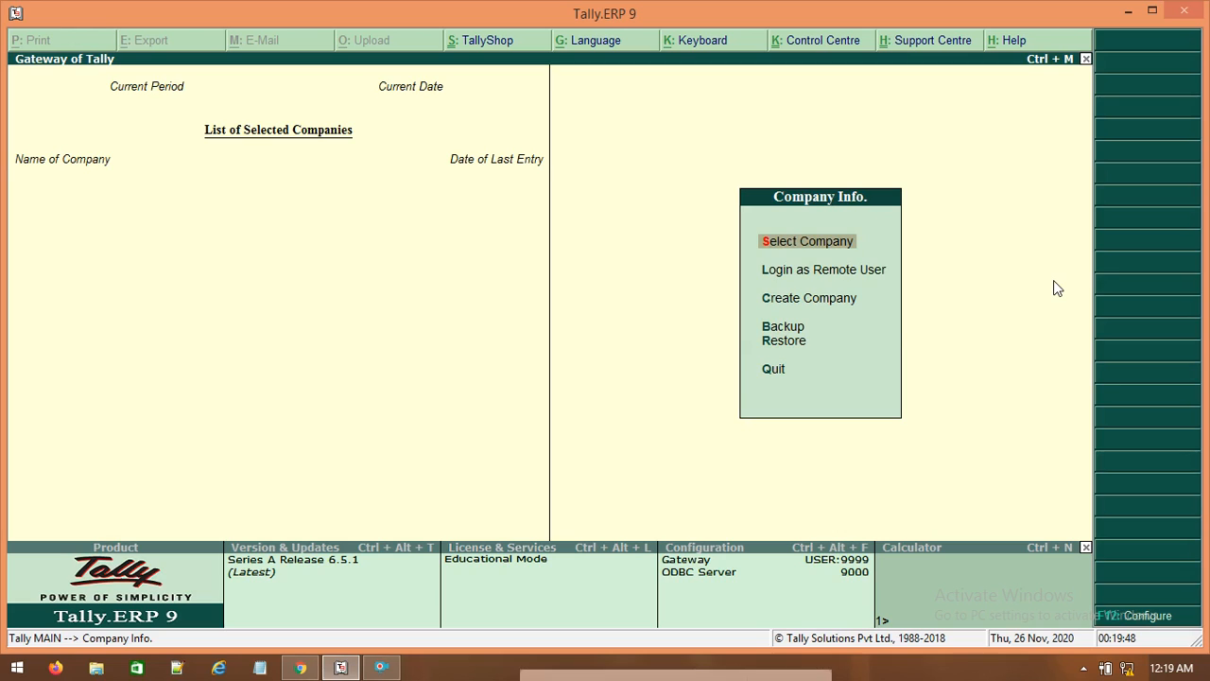
# - Open Restore with C:\Users\Public\Tally.ERP9\Data as the destination and d:\backup as the source
pyautogui.press('Down')
pyautogui.press('Down')
pyautogui.press('Down')
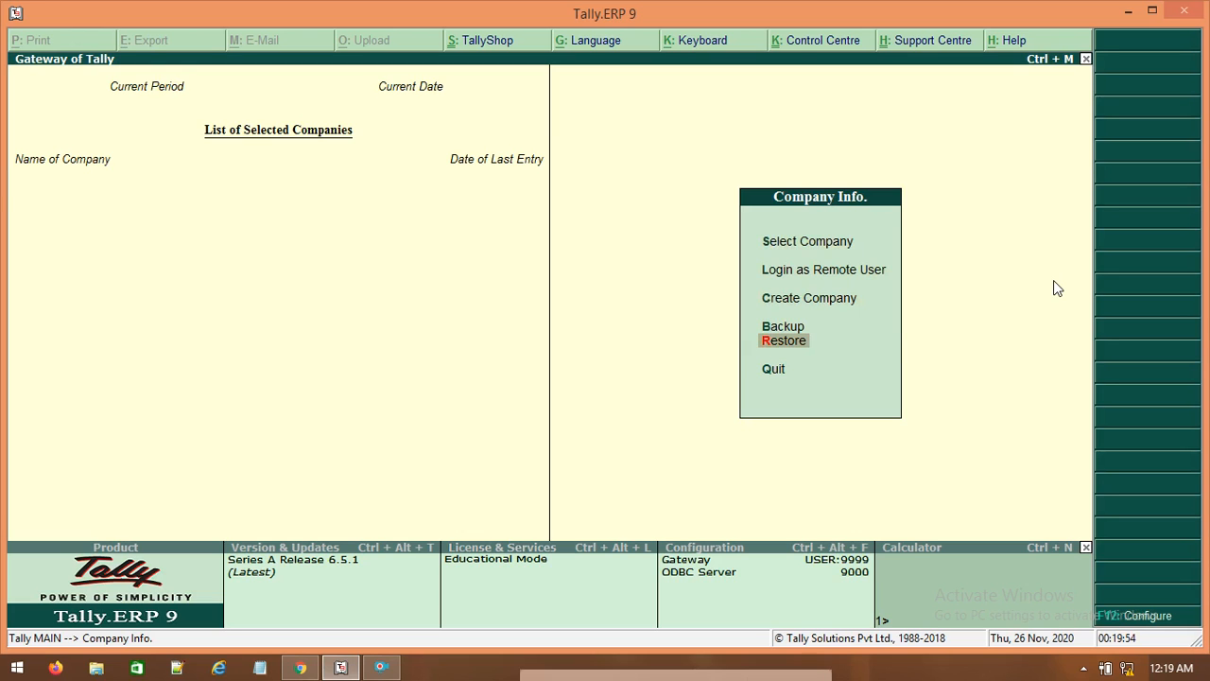
pyautogui.press('Return')
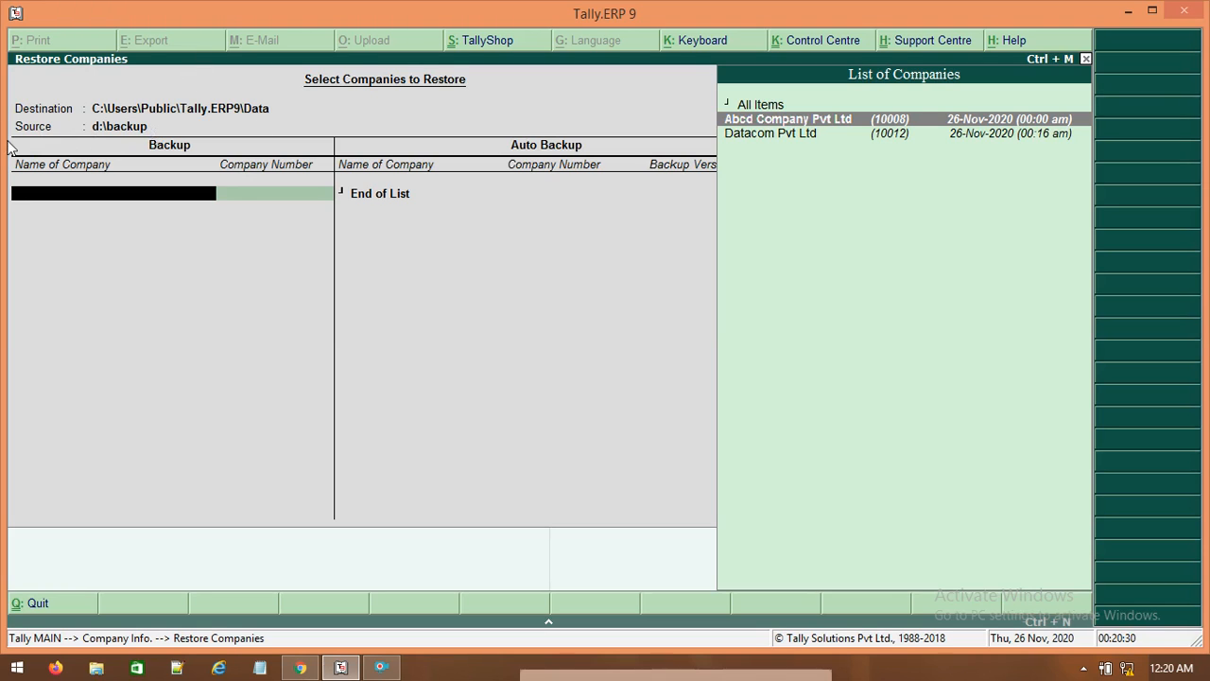
# - Restore Datacom Pvt Ltd from the d:\backup source and agree to overwrite the existing company's information
pyautogui.press('Escape')
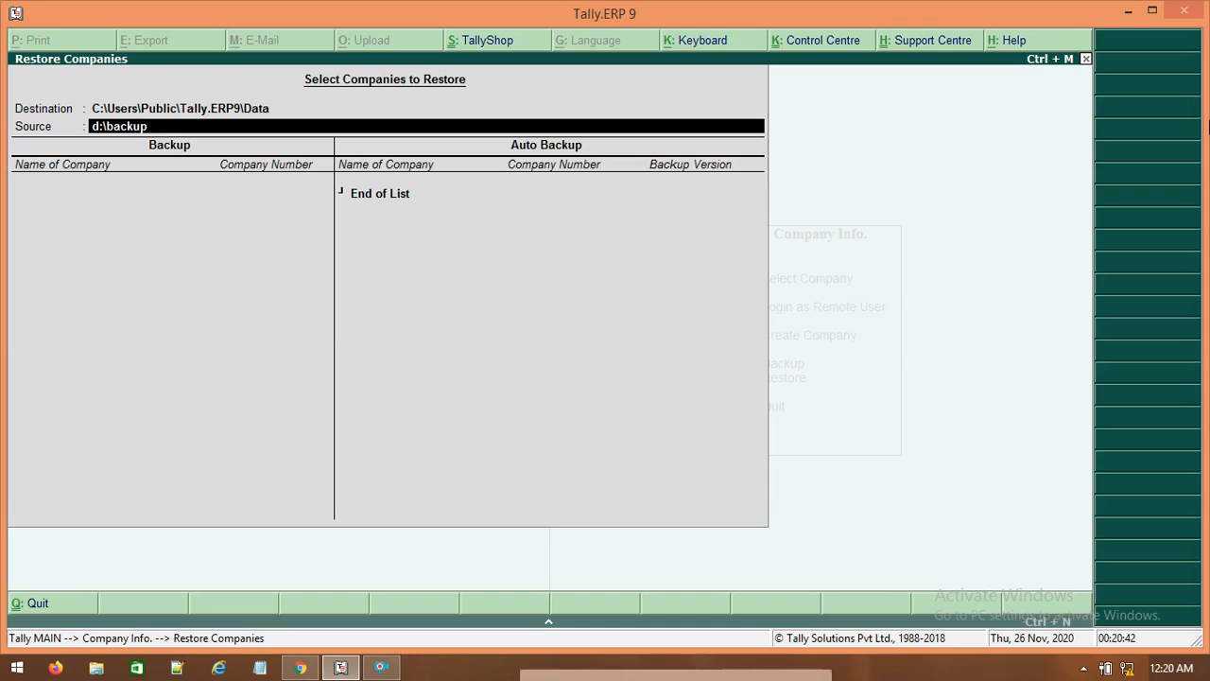
pyautogui.press('Return')
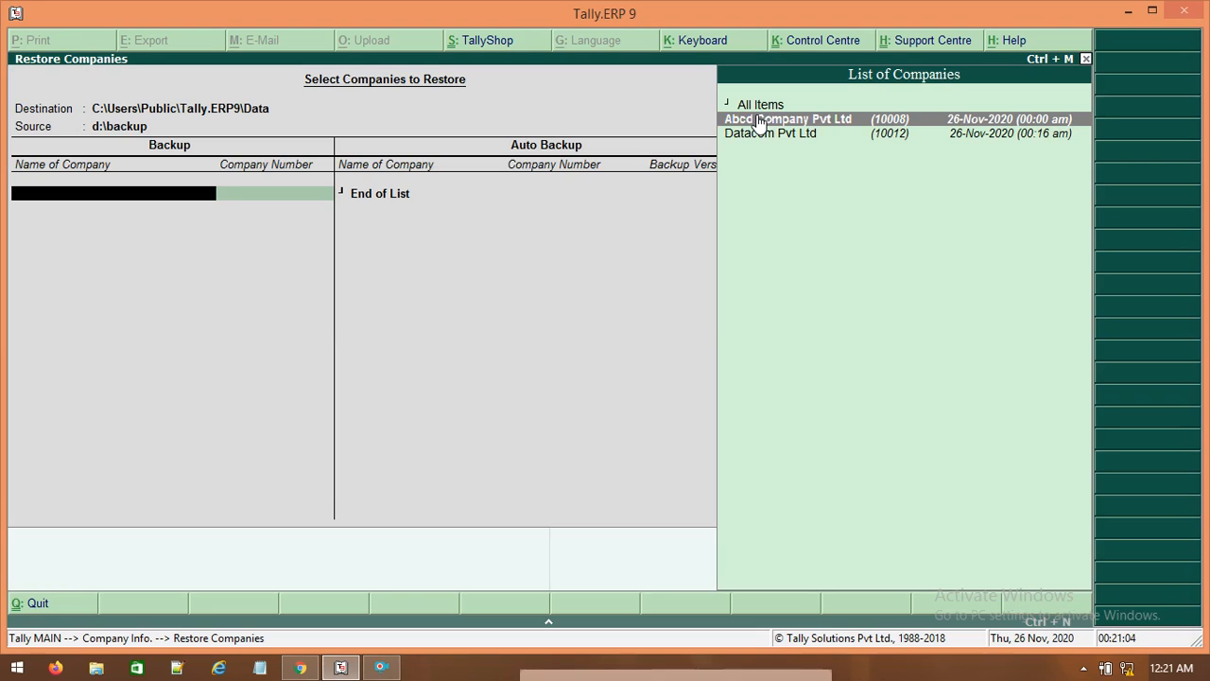
pyautogui.press('Down')
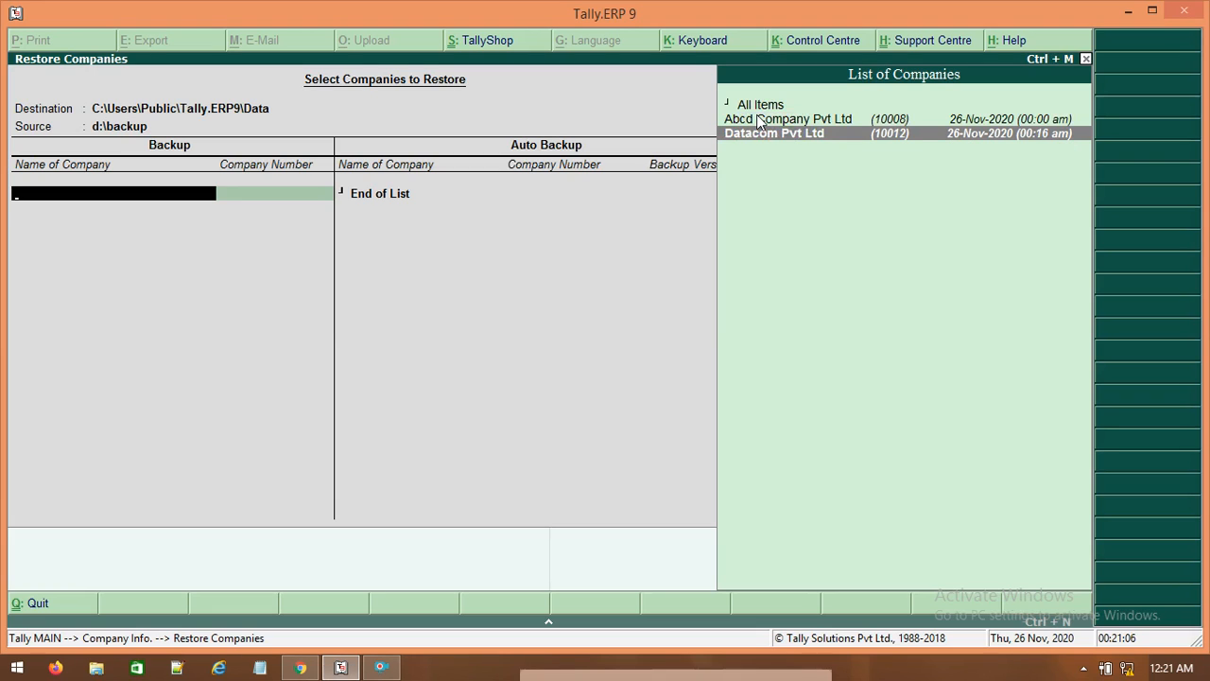
pyautogui.press('Return')
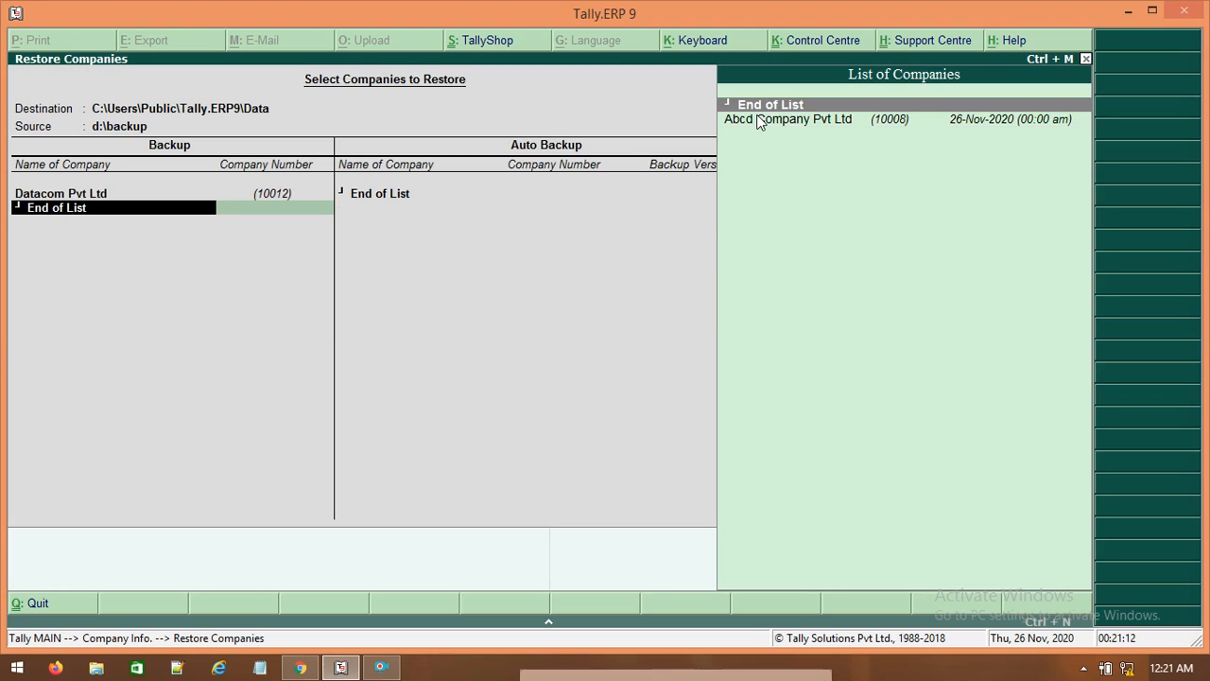
pyautogui.press('Return')
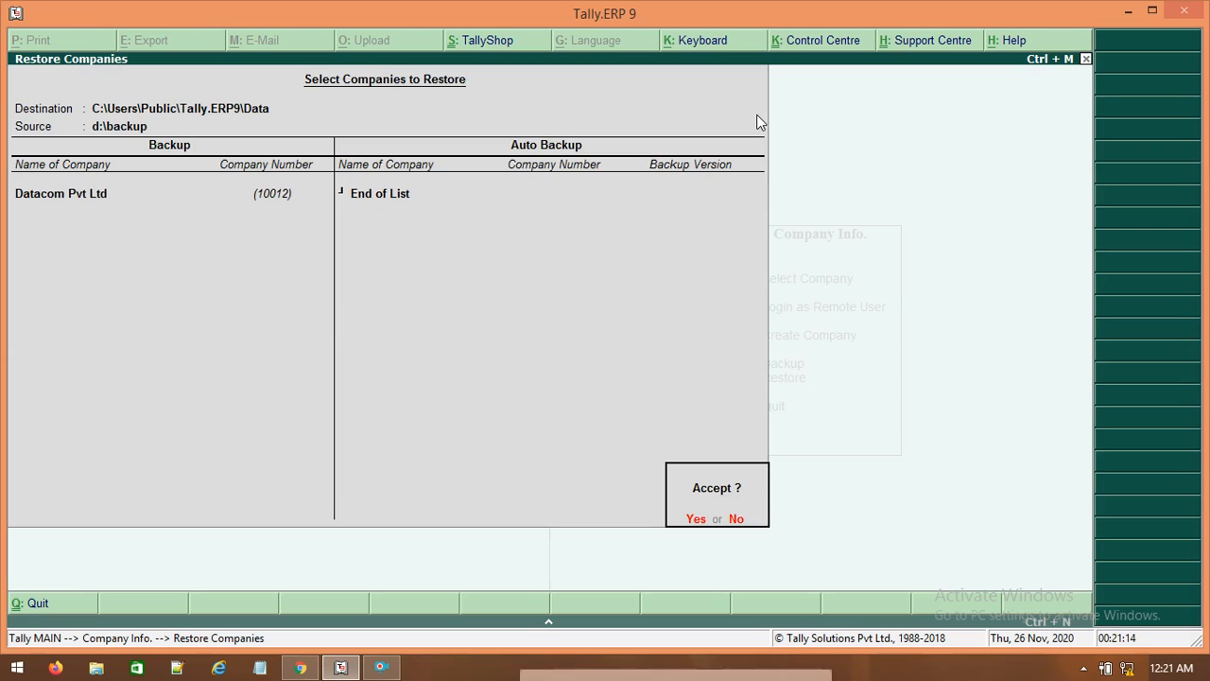
pyautogui.press('Return')
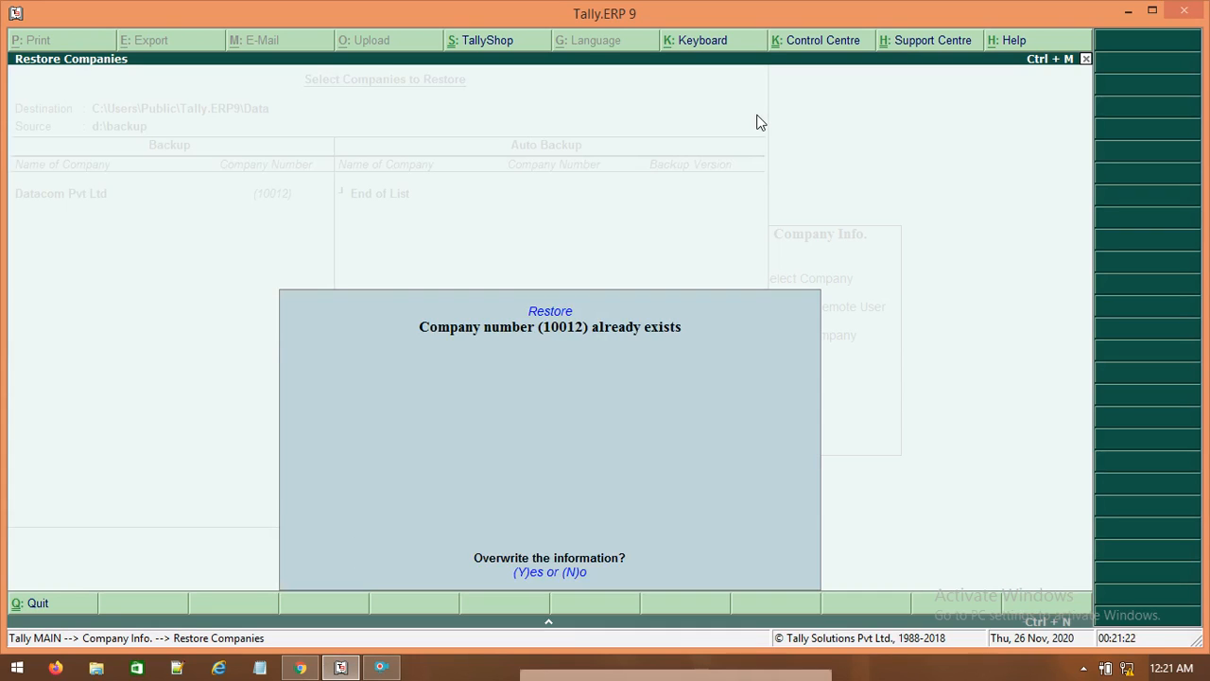
pyautogui.press('y')
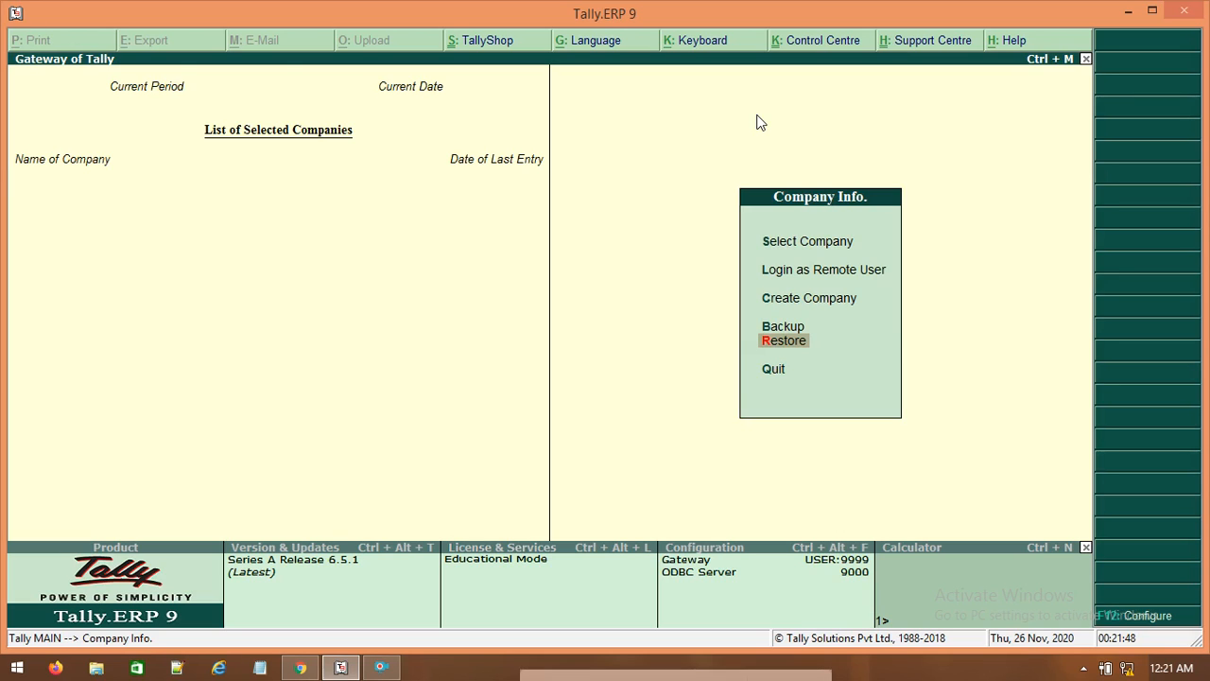
# - Load the Datacom Pvt Ltd company with the period 1-Apr-2020 to 31-Mar-2021
pyautogui.press('Up')
pyautogui.press('Up')
pyautogui.press('Up')
pyautogui.press('Return')
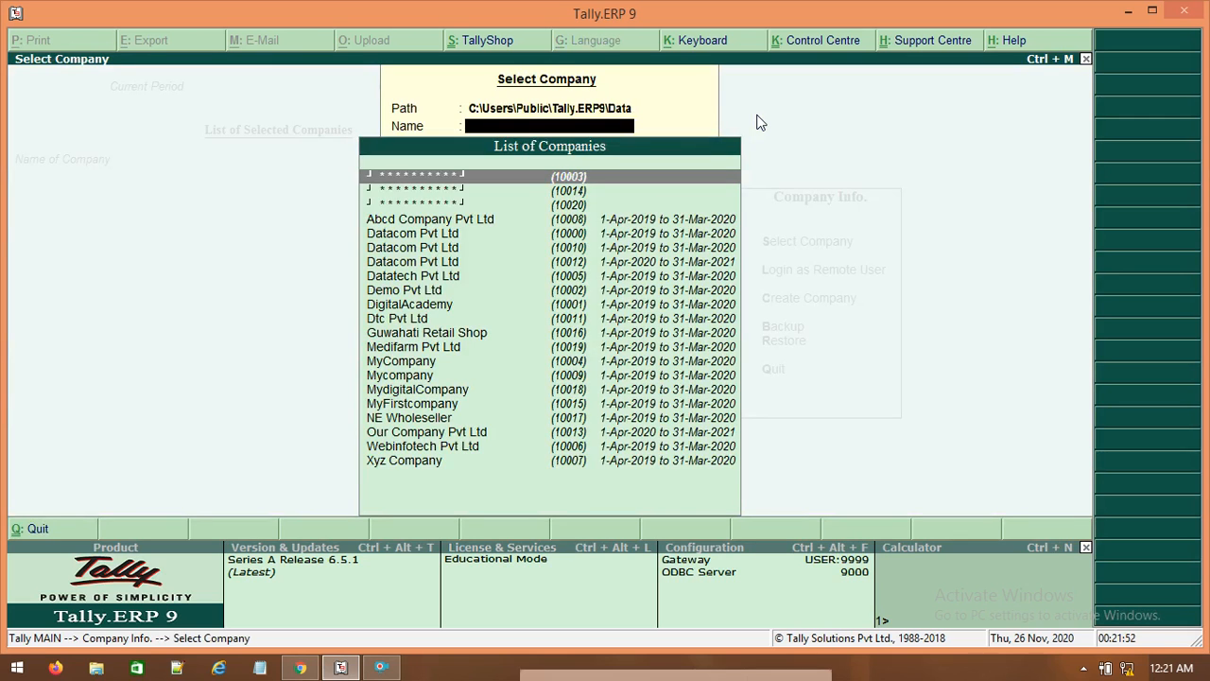
pyautogui.press('Down')
pyautogui.press('Down')
pyautogui.press('Down')
pyautogui.press('Down')
pyautogui.press('Down')
pyautogui.press('Down')
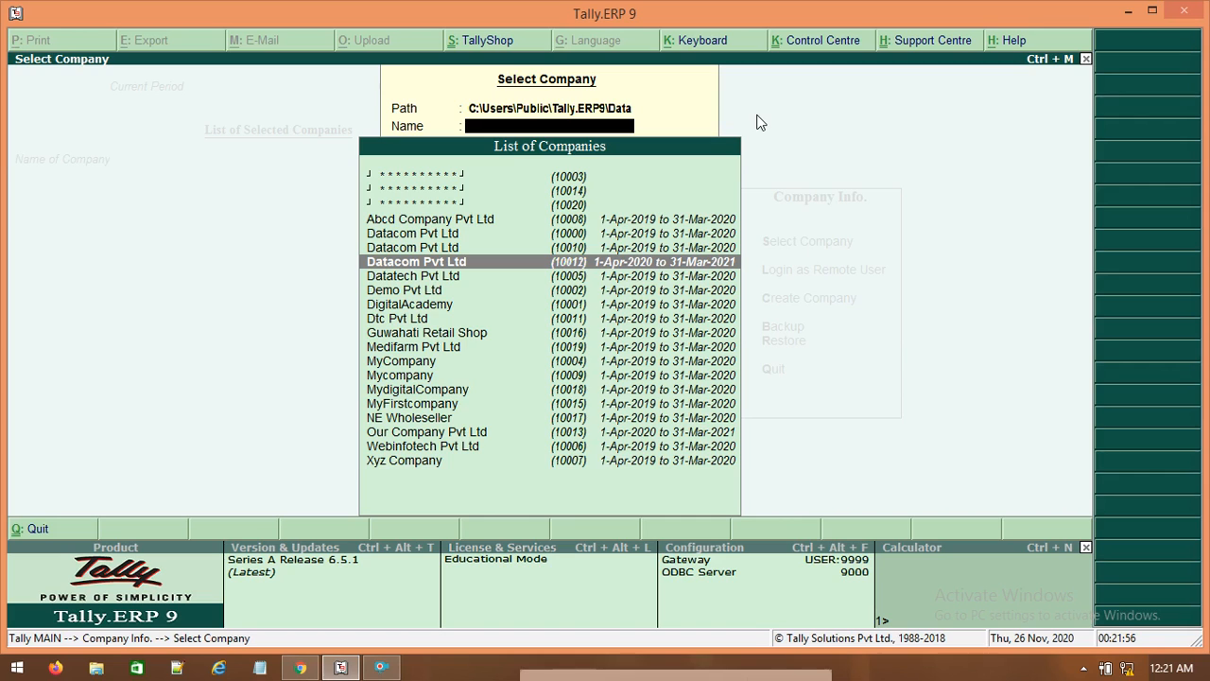
pyautogui.press('Return')
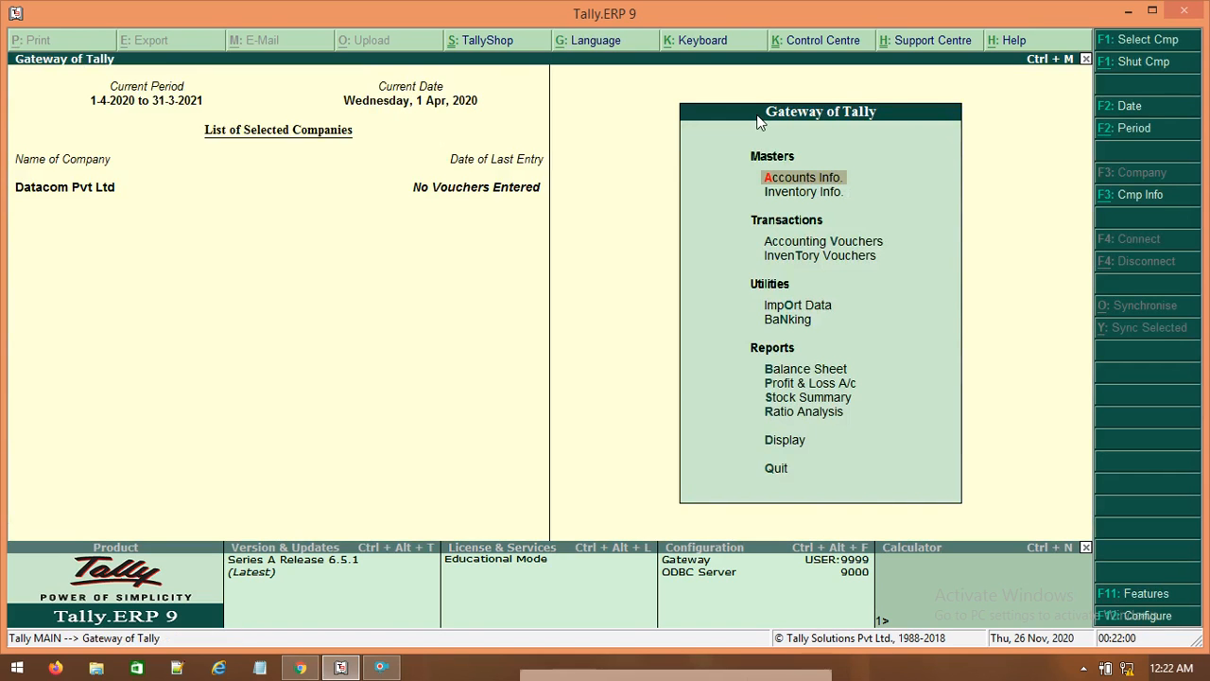
# - Bring up the list of ledgers for single-ledger display in Datacom Pvt Ltd to check the restored accounts
pyautogui.press('Return')
pyautogui.press('Down')
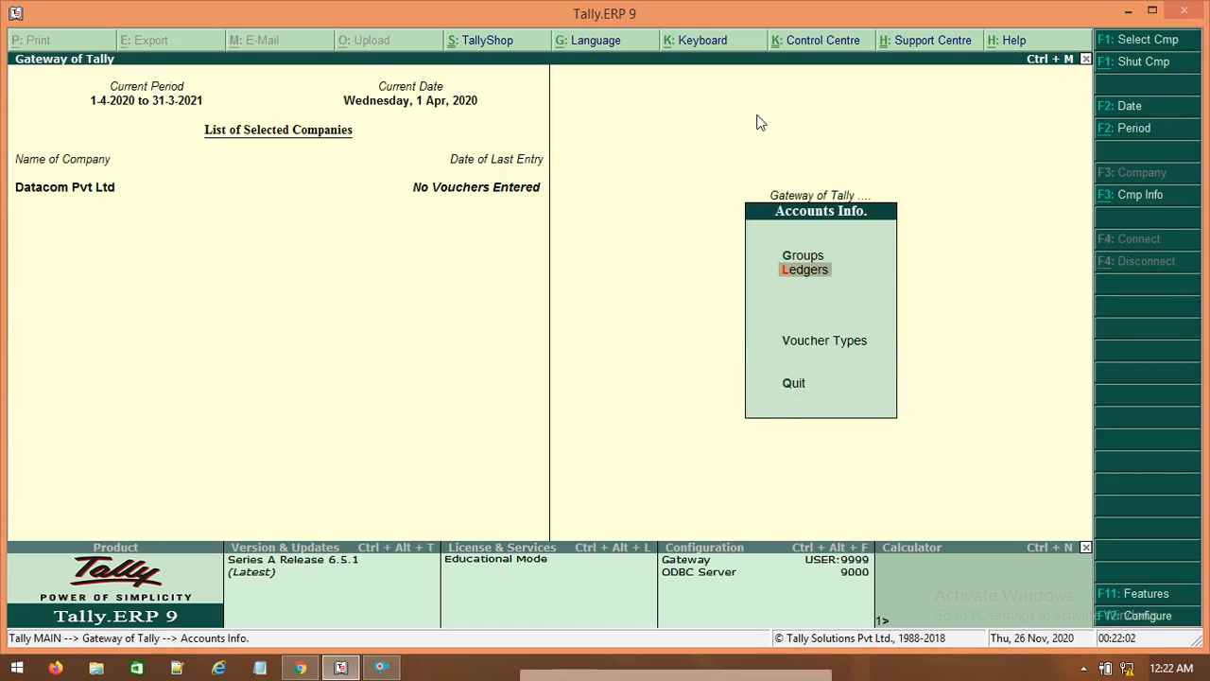
pyautogui.press('Return')
pyautogui.press('Down')
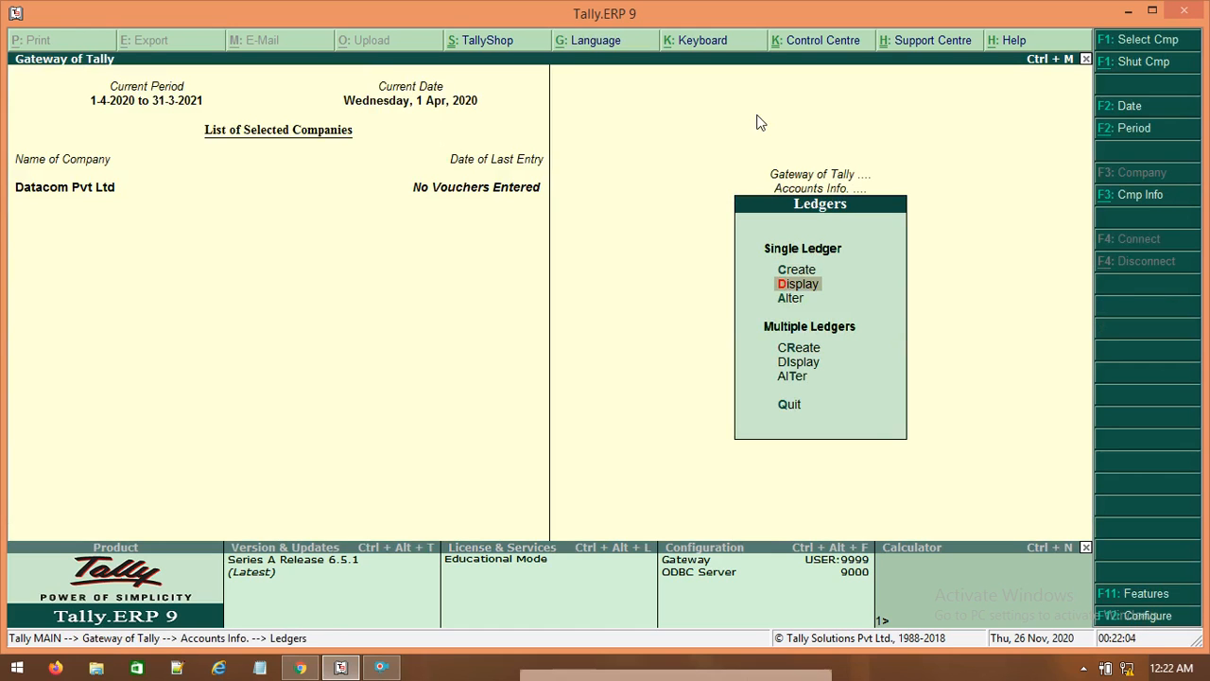
pyautogui.press('Return')
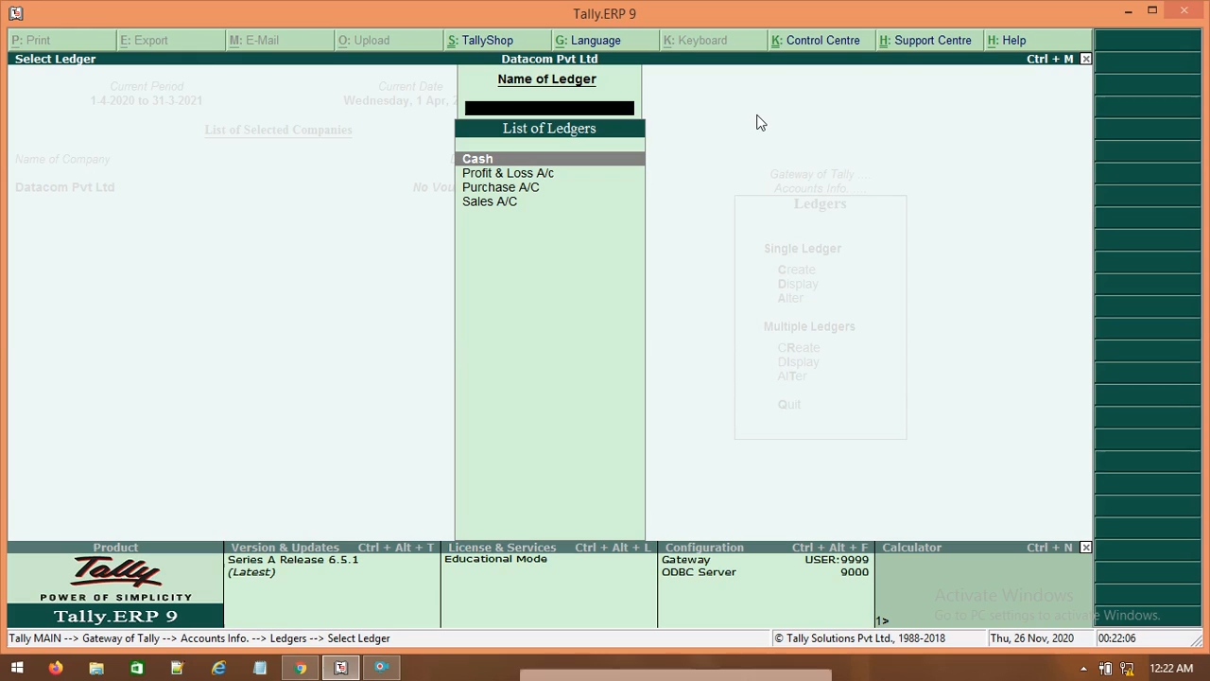